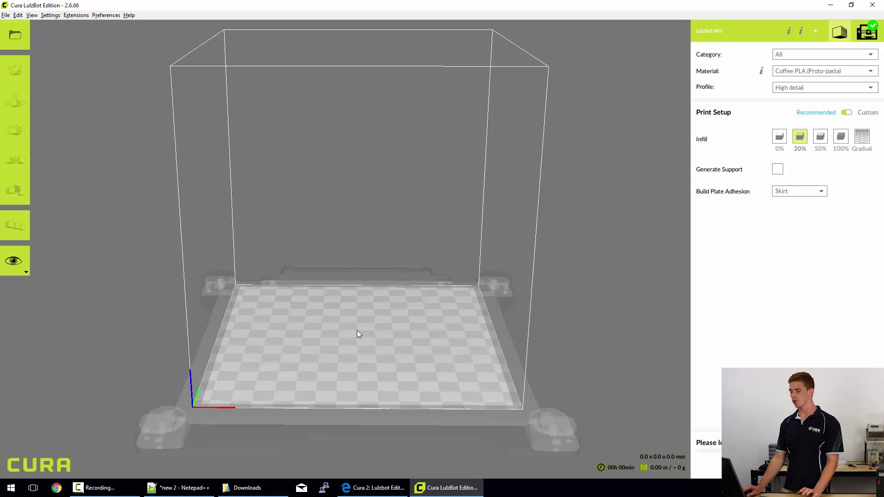
Step: Load rocktopus from the Downloads folder onto the LulzBot Mini plate, allowing all supported file types
right_drag(361, 339, 364, 312)
scroll(363, 314, up, 2)
scroll(363, 314, down, 4)
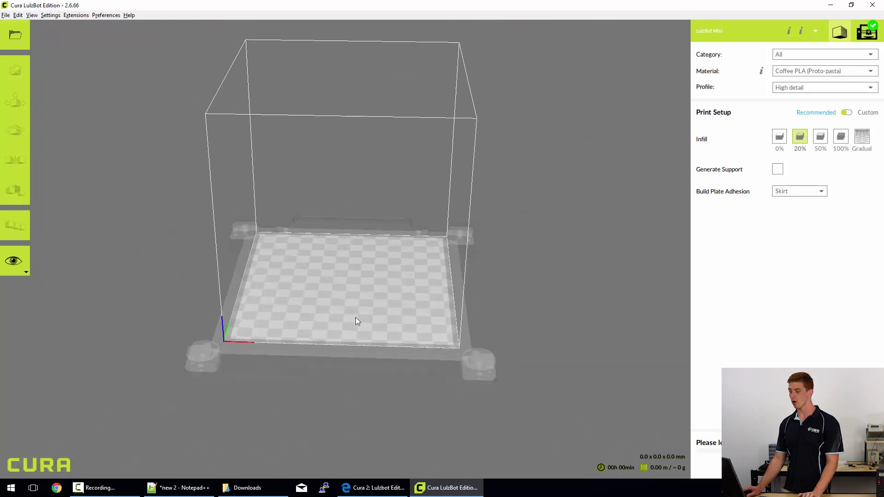
scroll(356, 317, up, 6)
scroll(356, 320, down, 4)
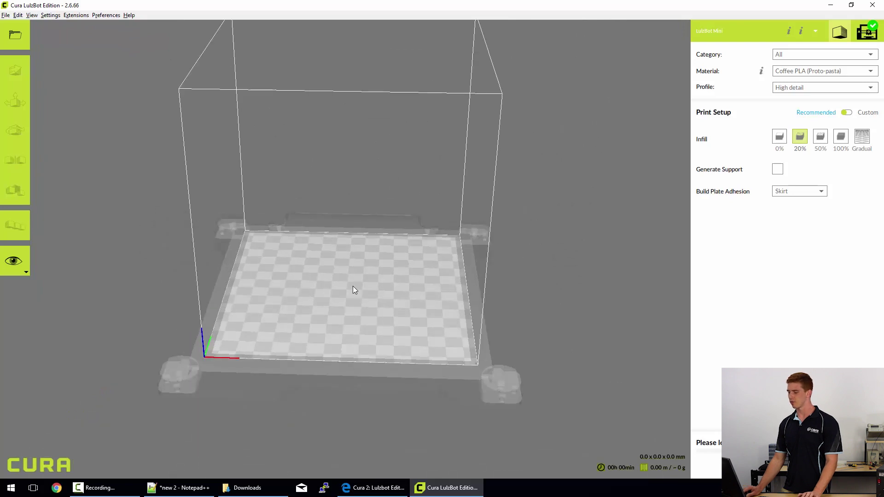
middle_drag(358, 291, 380, 288)
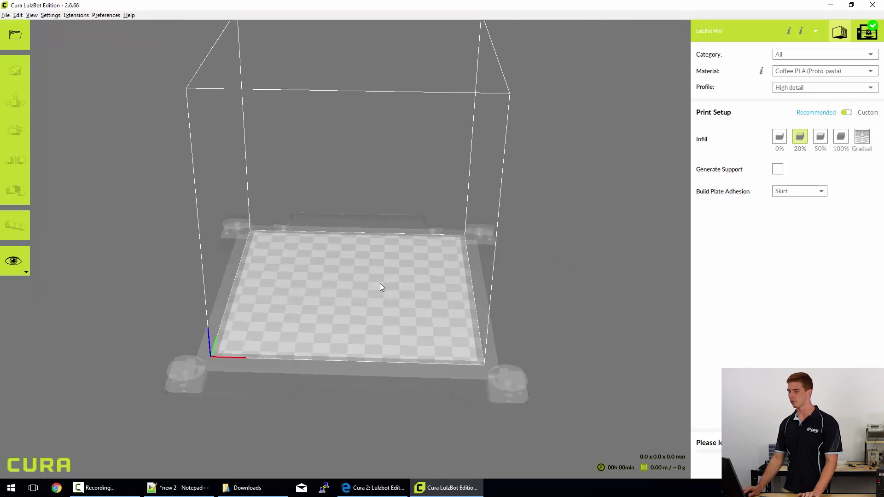
click(15, 43)
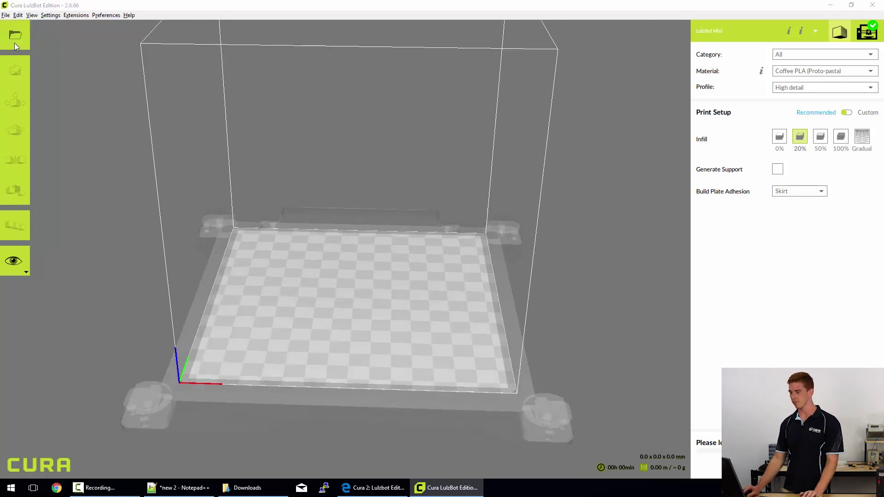
click(41, 90)
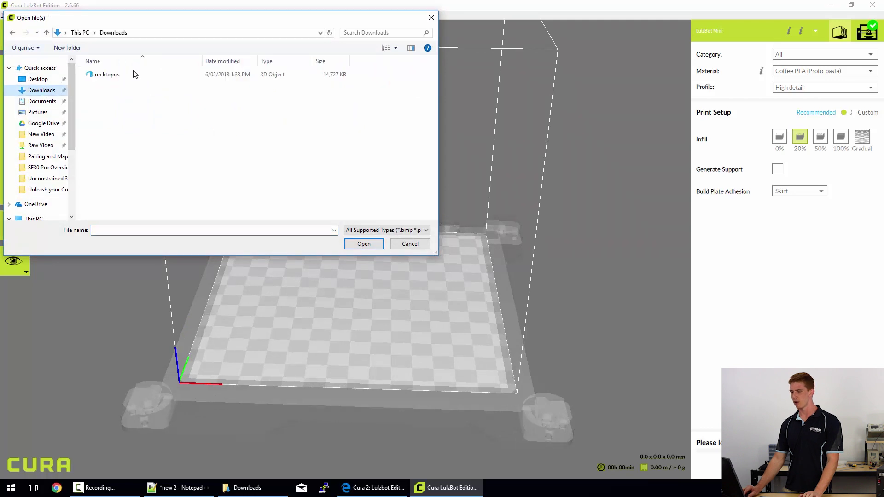
click(109, 76)
click(368, 231)
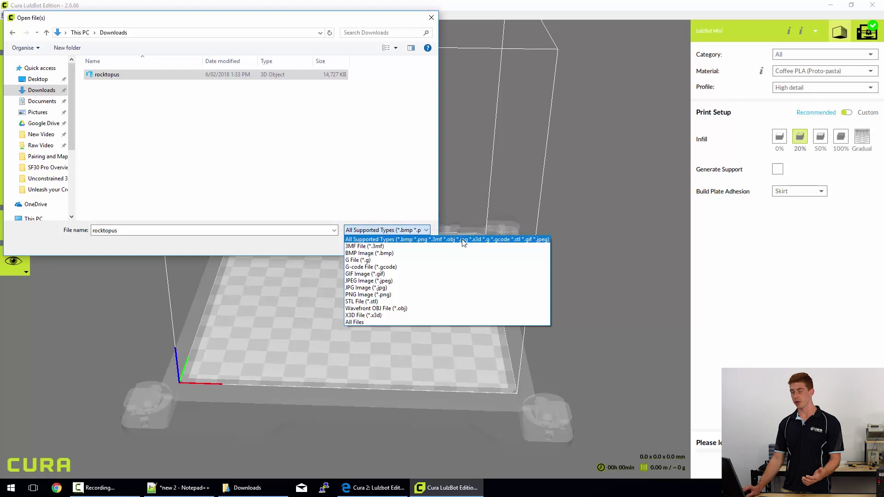
click(420, 239)
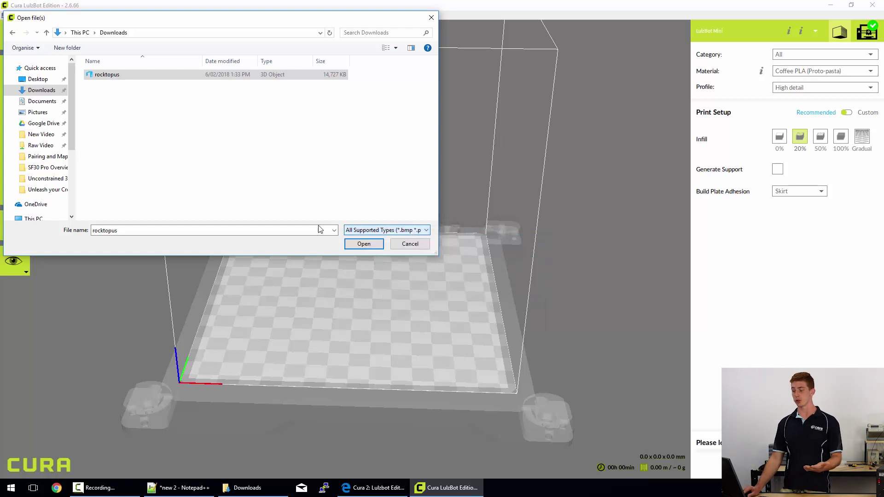
click(368, 245)
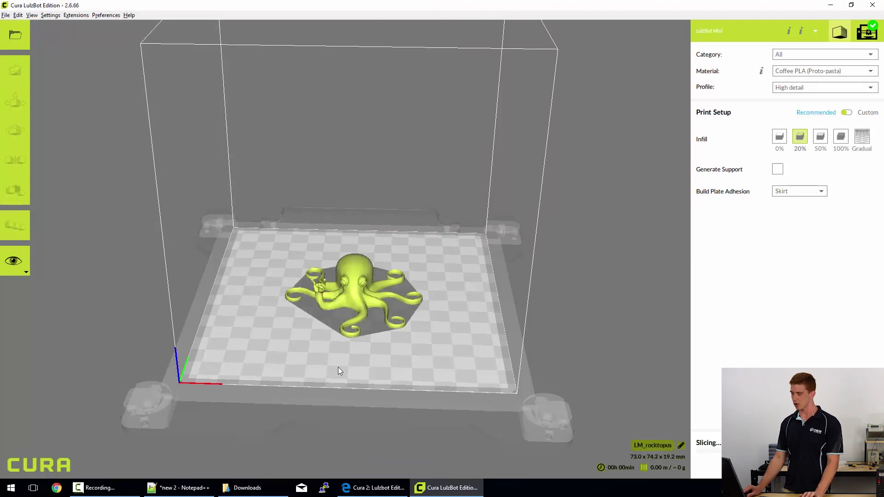
Step: Orbit around the loaded rocktopus and select it to show its X, Y and Z values
right_drag(338, 368, 354, 397)
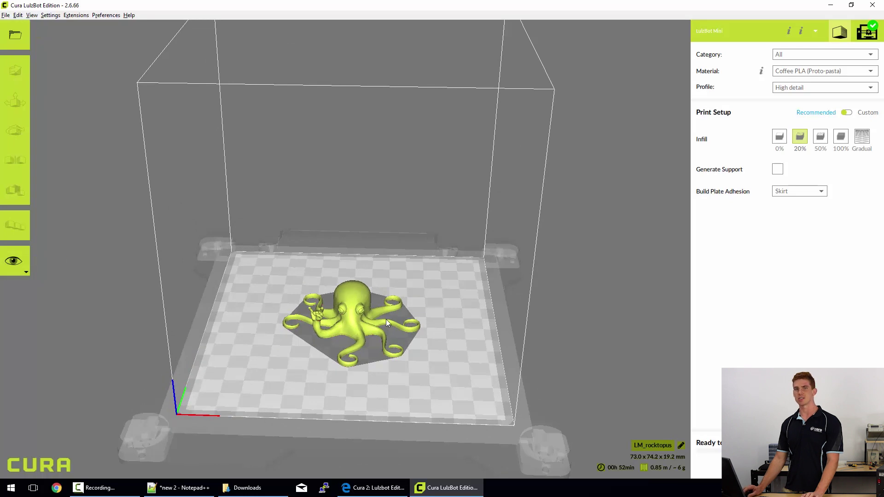
click(355, 314)
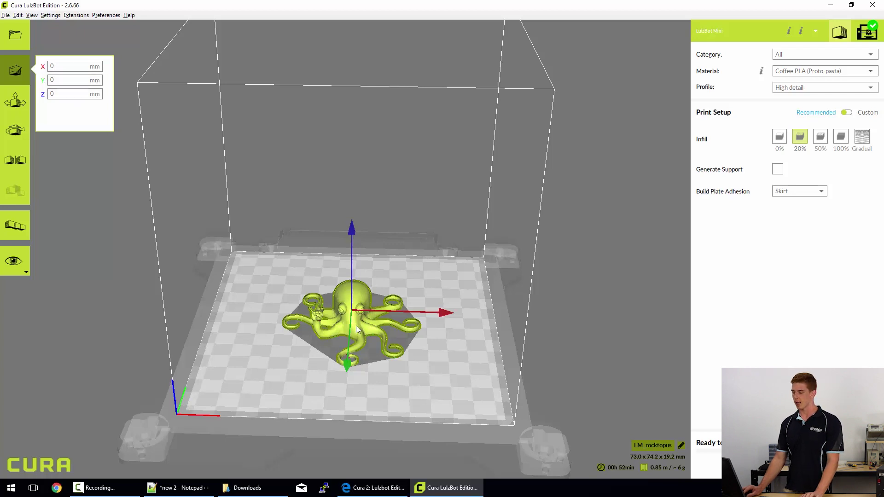
Step: Drag the octopus off-centre, then re-centre it with Center Selected Model and reselect it
drag(355, 325, 467, 309)
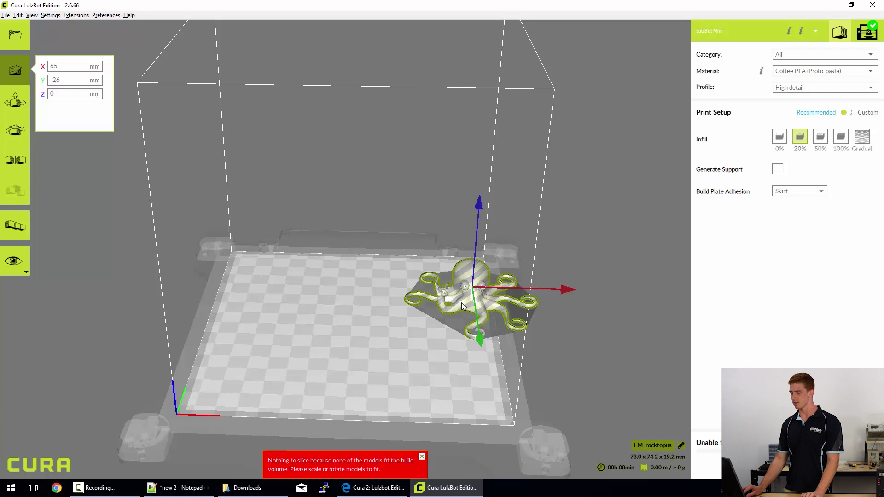
drag(461, 303, 473, 266)
right_click(473, 266)
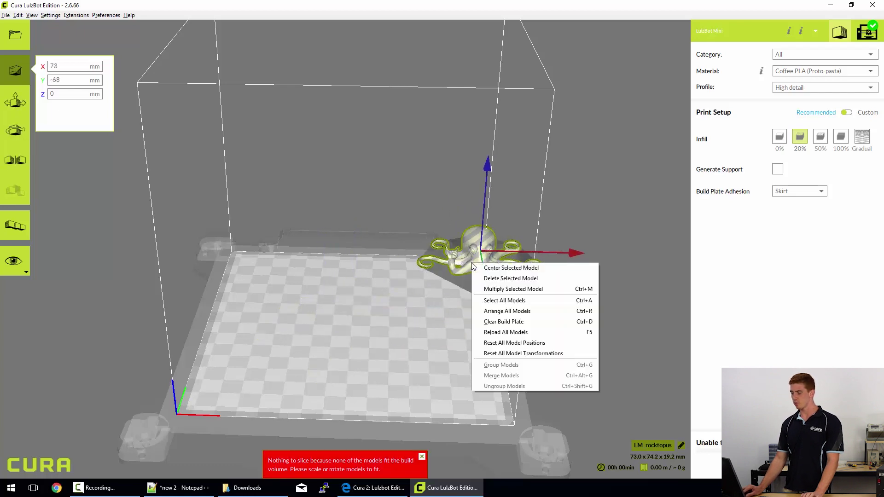
click(502, 269)
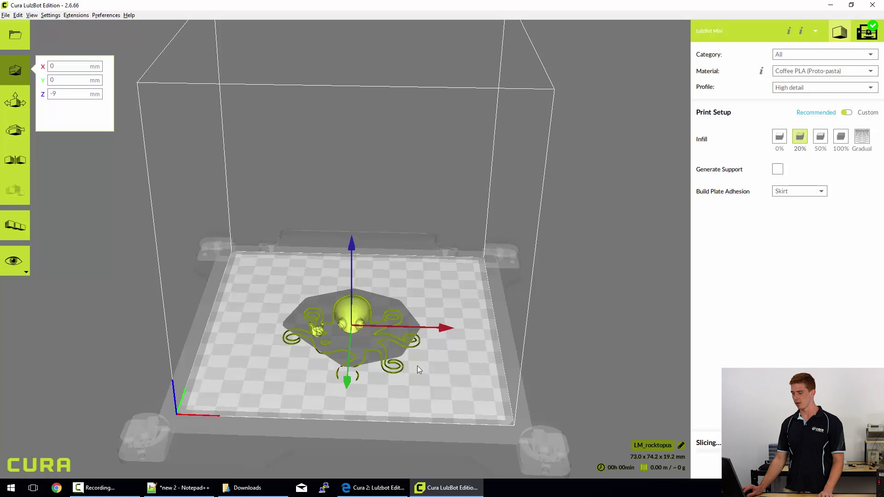
click(402, 361)
click(360, 311)
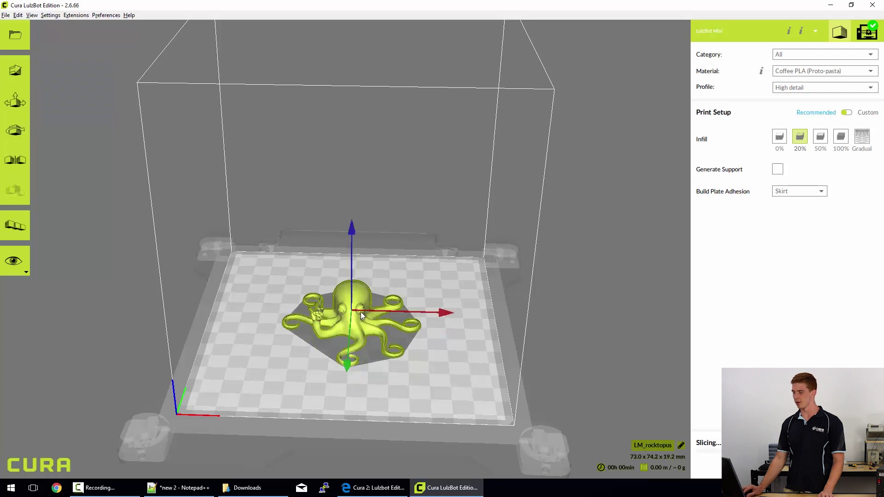
click(512, 384)
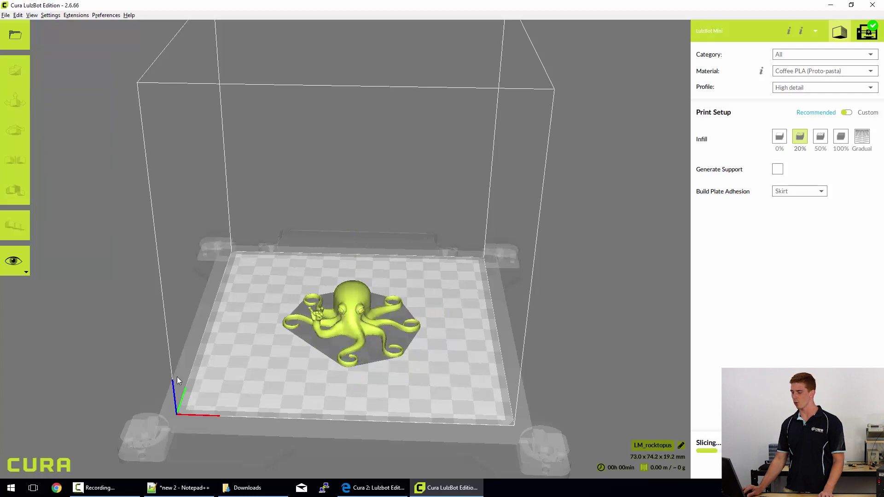
click(346, 316)
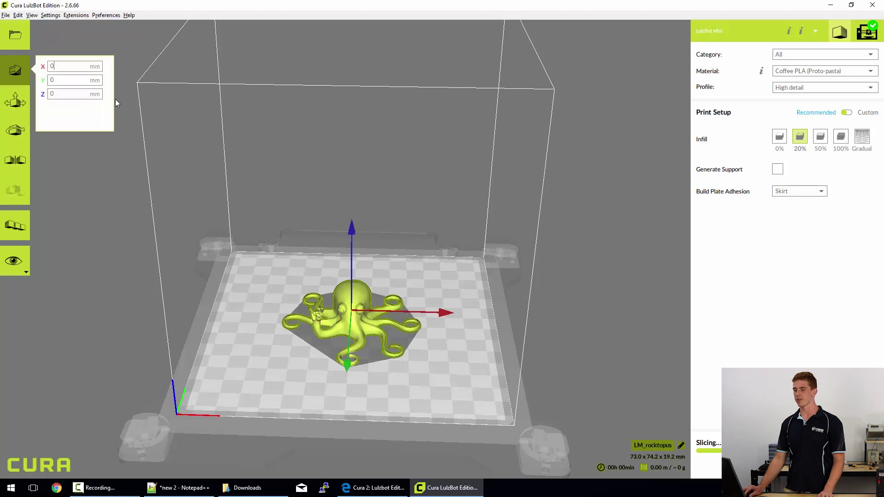
Step: Try scaling the octopus up (about 117%, then 110%, then maximum size), then reset it to 100%
click(20, 105)
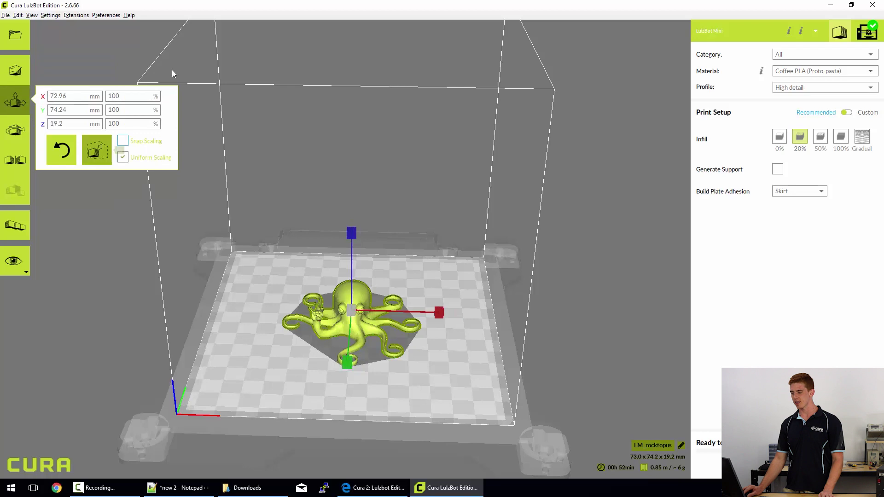
drag(352, 237, 359, 317)
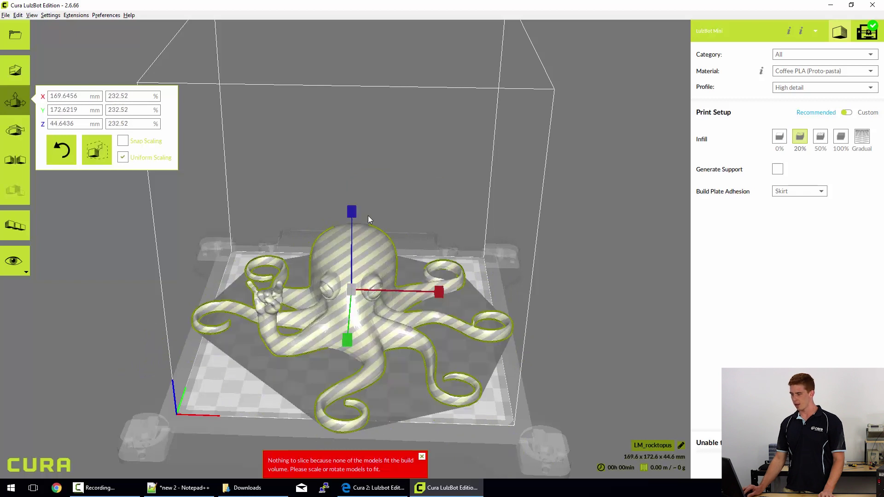
mouse_move(353, 220)
mouse_down()
mouse_move(351, 264)
mouse_move(353, 232)
mouse_up()
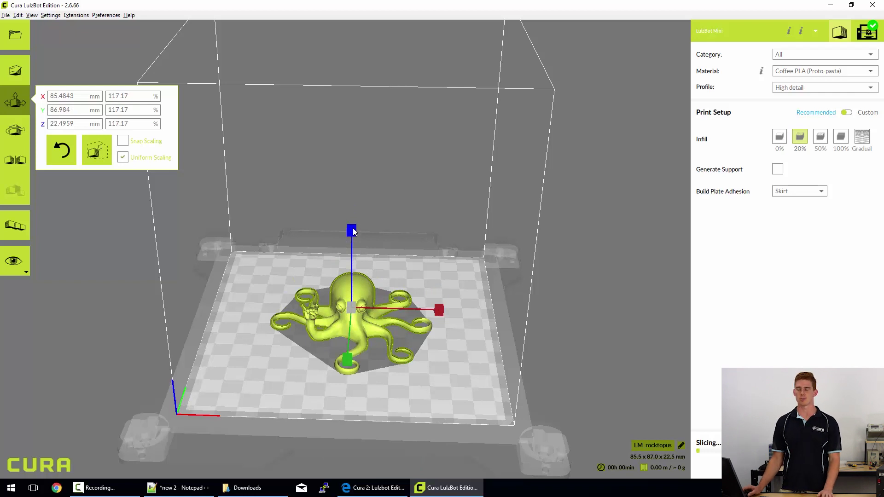
double_click(122, 96)
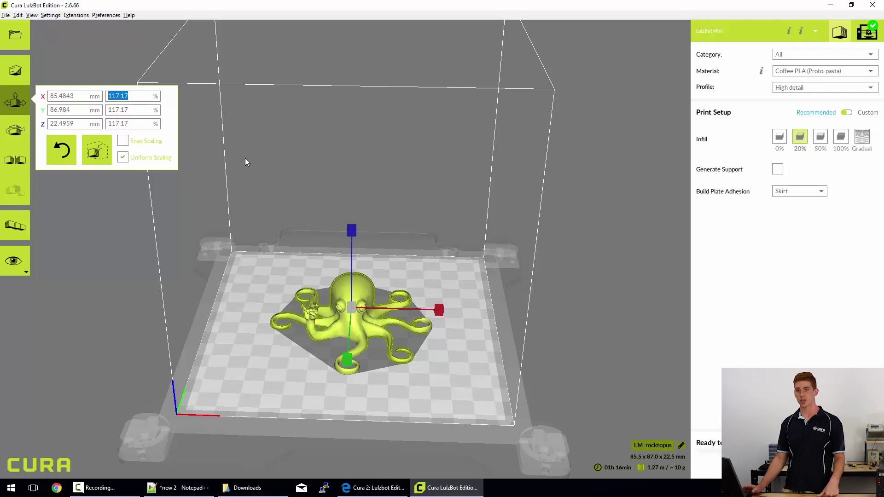
text(110)
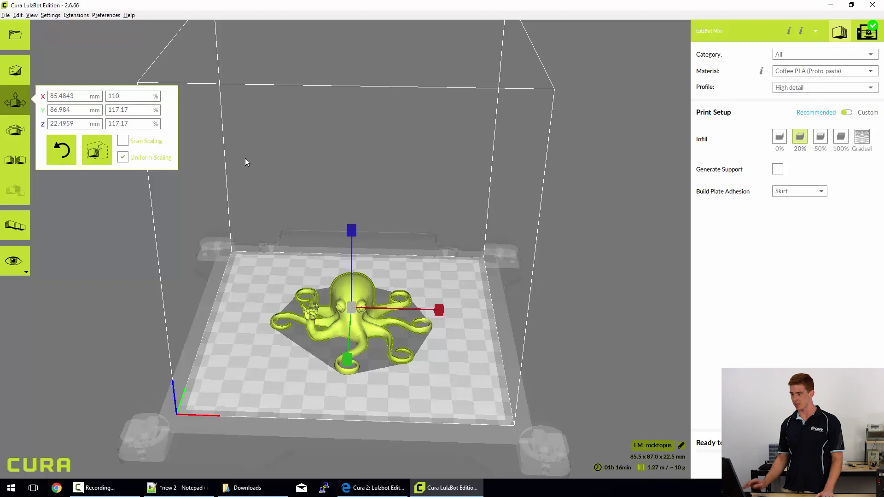
key(Return)
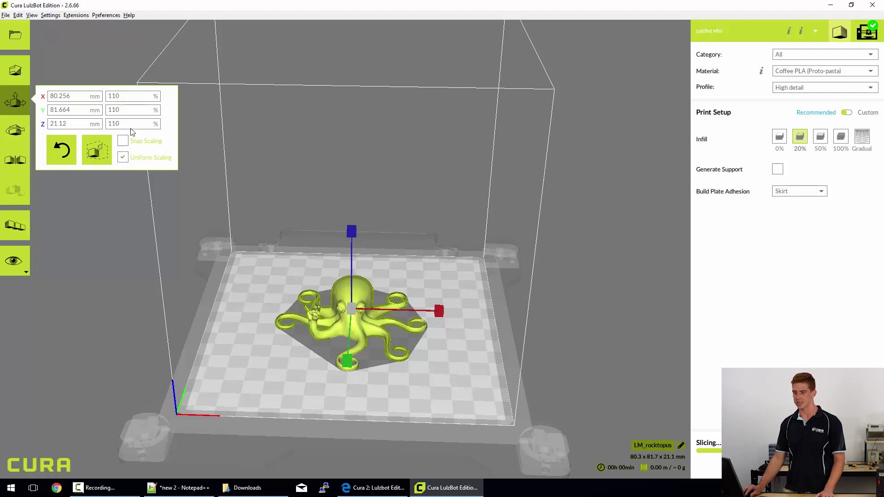
key(Tab)
key(Tab)
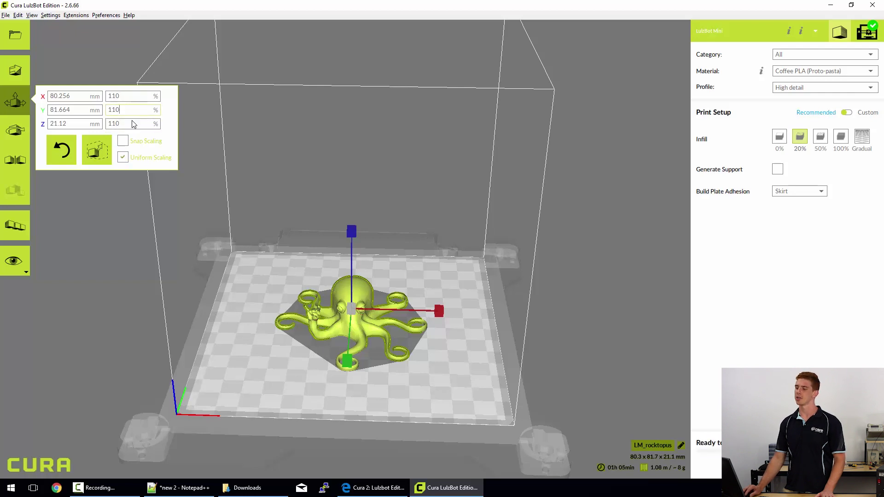
click(99, 149)
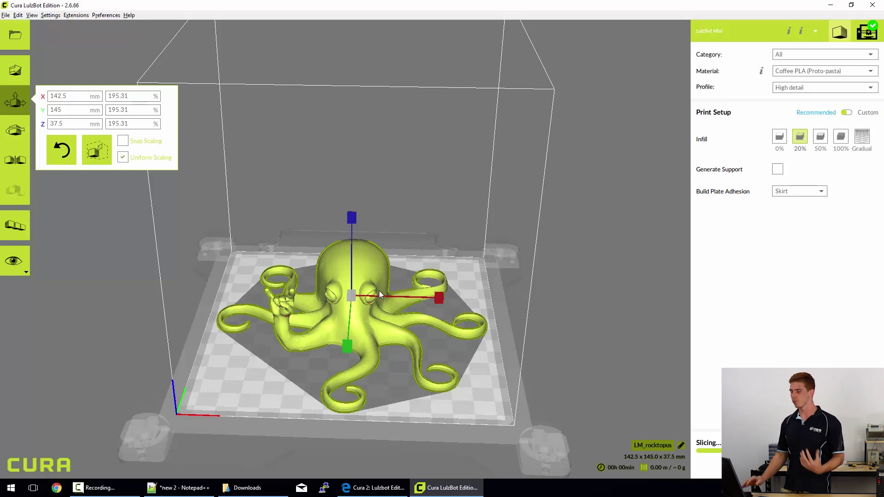
click(56, 151)
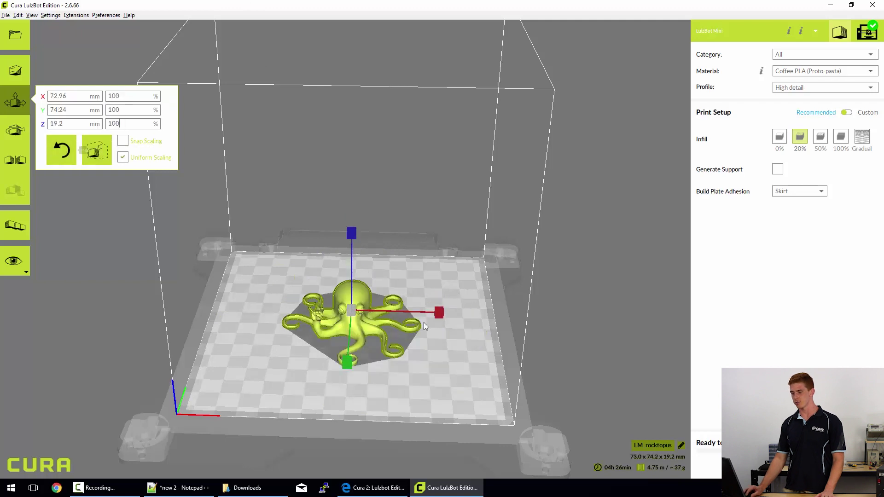
Step: Compare position and scale values, enlarge the octopus to about triple size, and reset it to 100% again
click(15, 72)
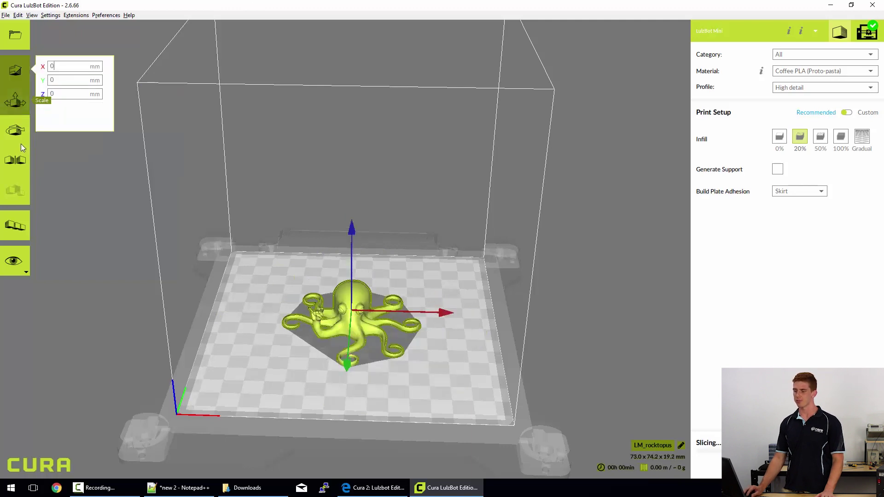
click(17, 98)
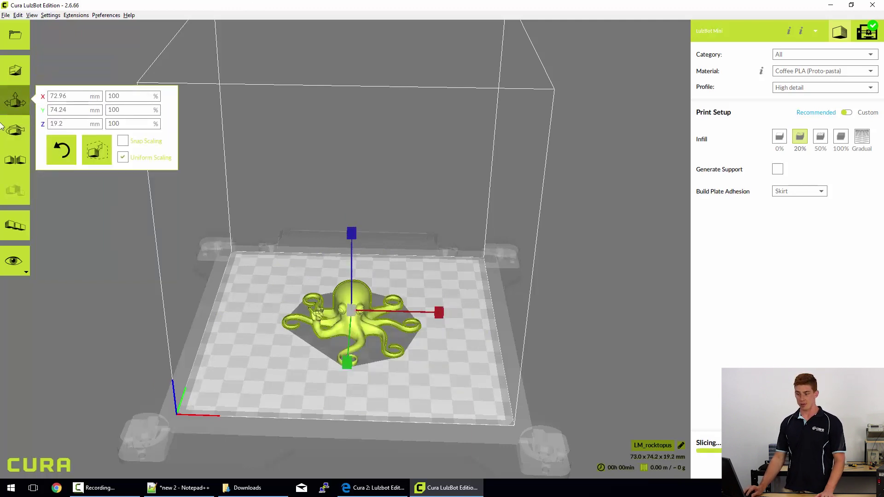
click(15, 71)
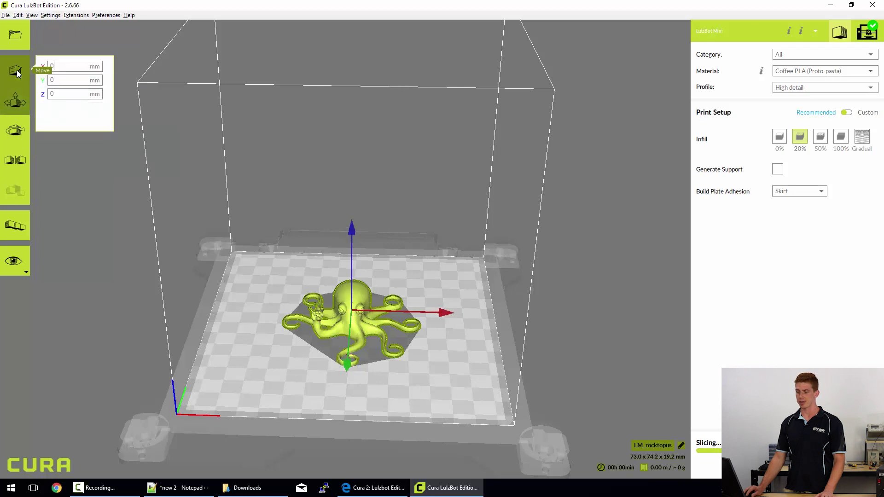
click(14, 102)
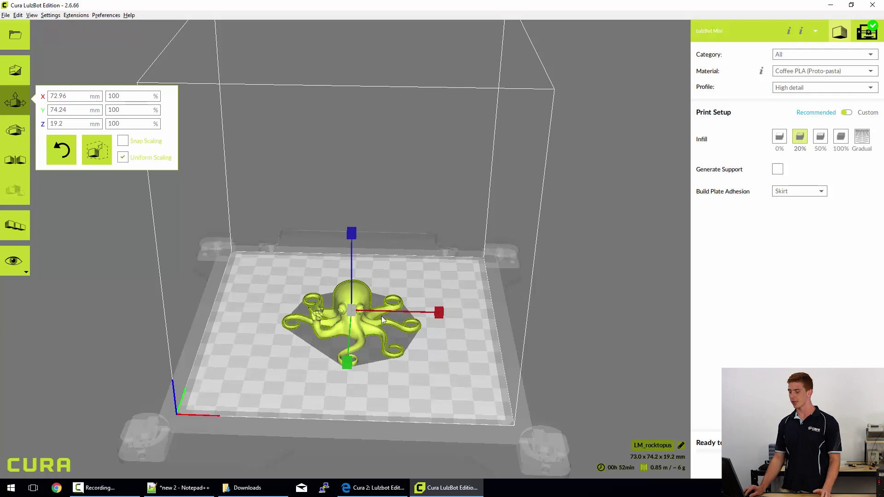
drag(382, 316, 311, 276)
click(64, 151)
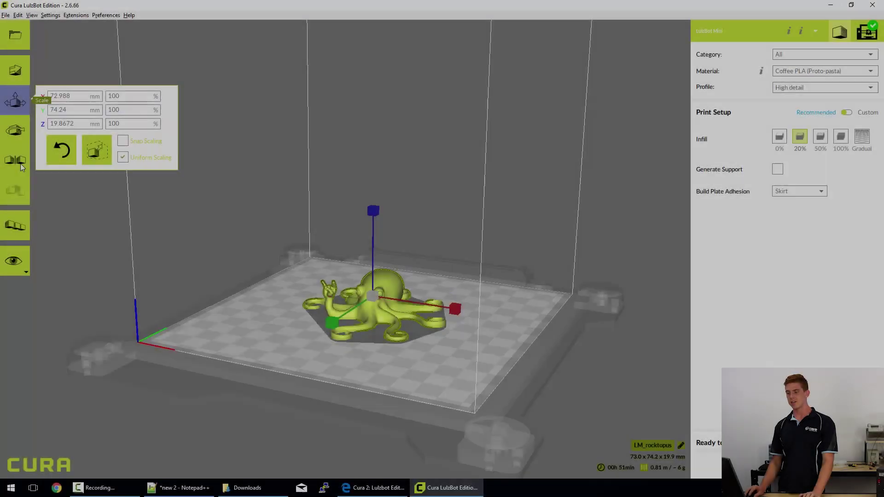
Step: Rotate the octopus about its X and Y axes, resetting it upright after each
click(18, 136)
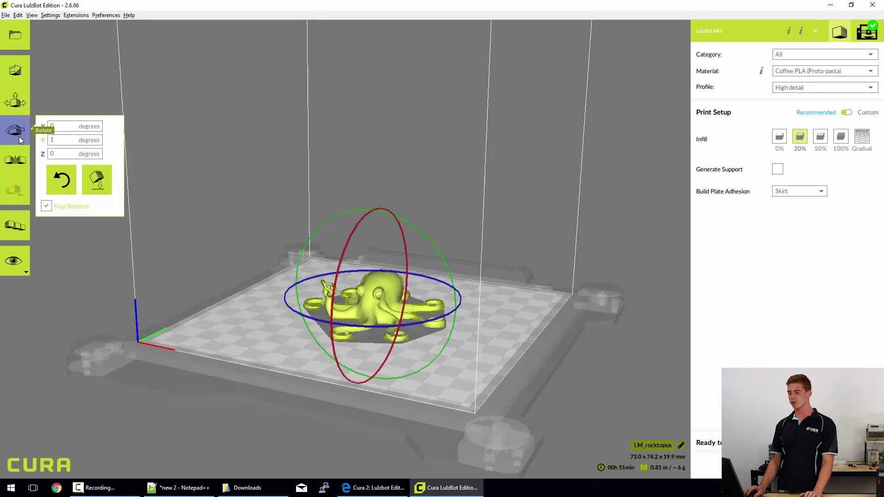
click(60, 180)
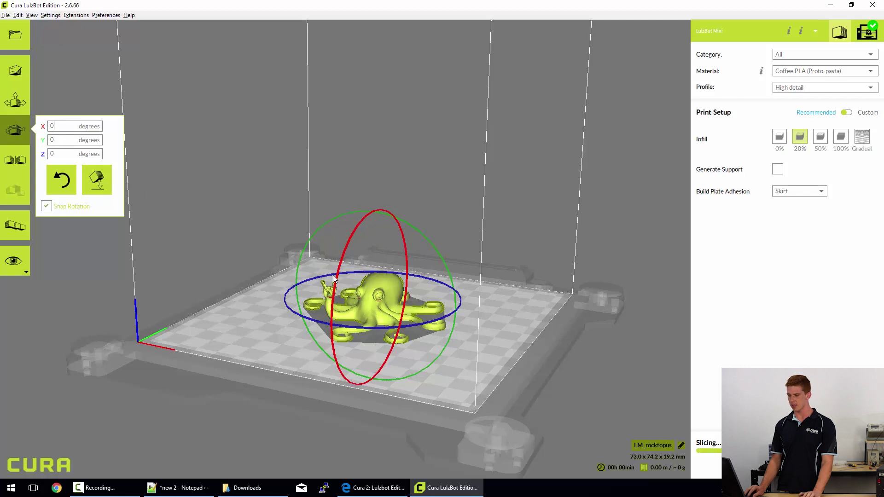
click(349, 244)
drag(349, 244, 376, 214)
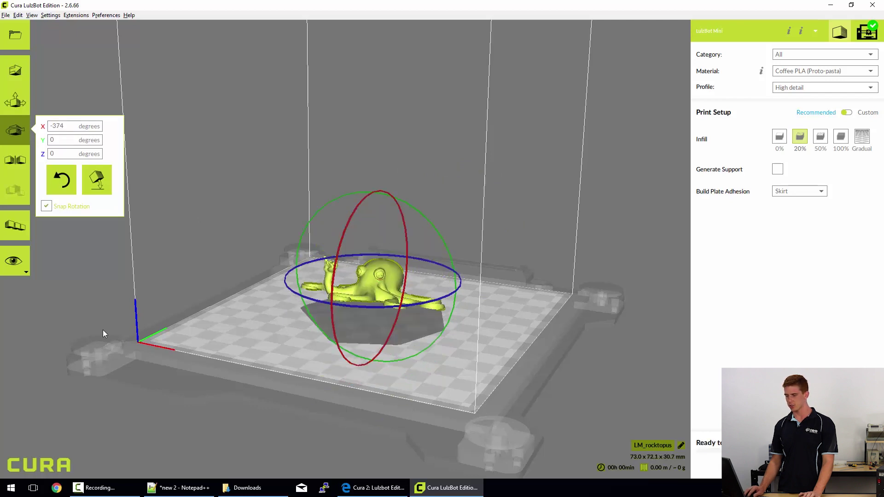
click(70, 181)
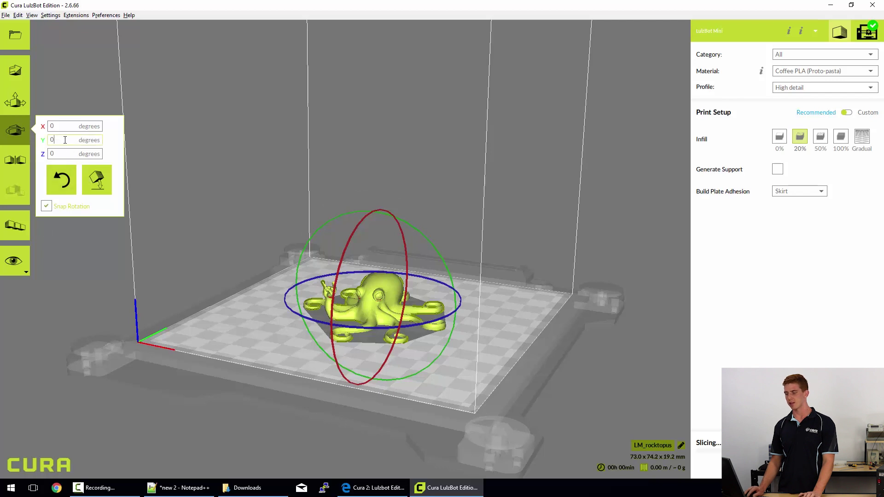
drag(374, 212, 376, 325)
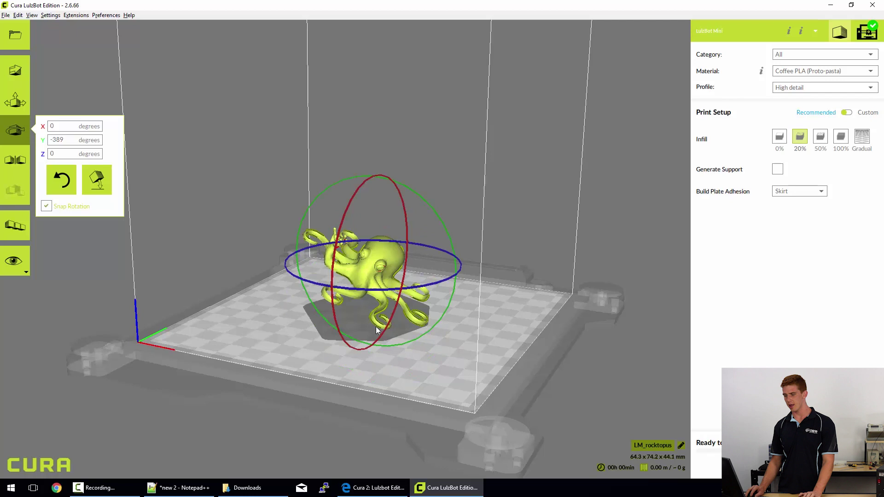
click(65, 187)
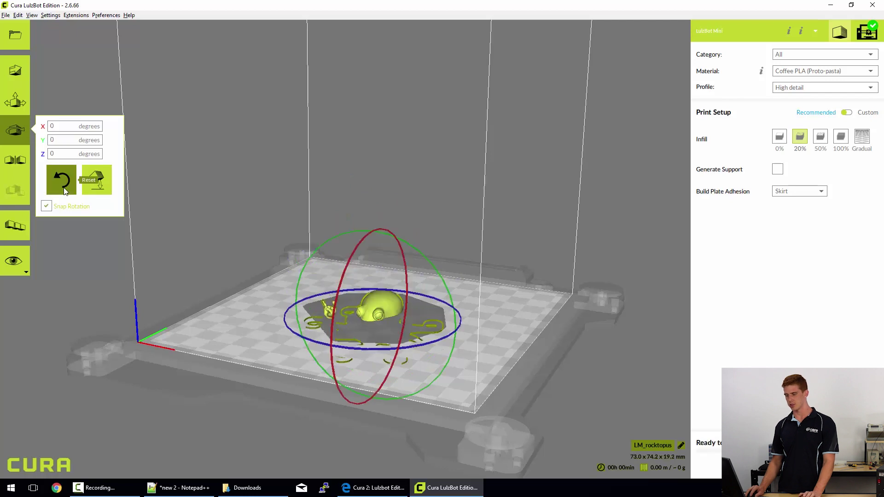
Step: Turn the octopus about Z and reset, then tilt it -29° on X and lay it flat
click(70, 153)
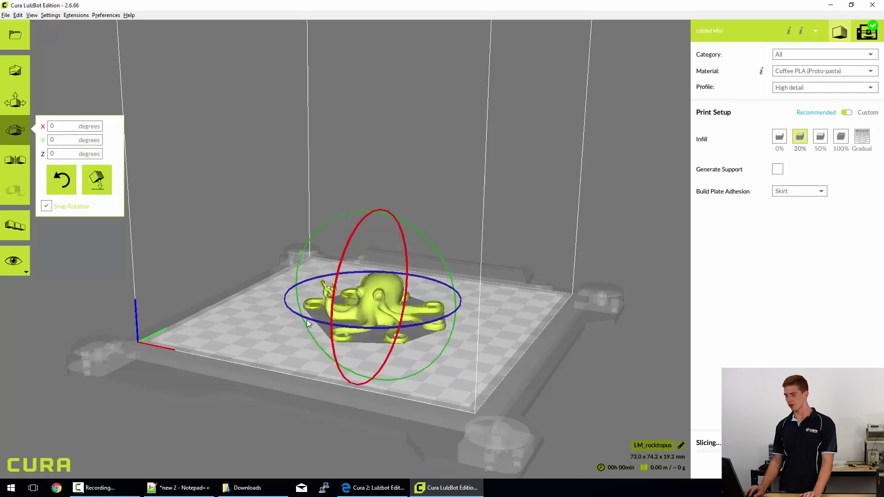
drag(309, 318, 405, 339)
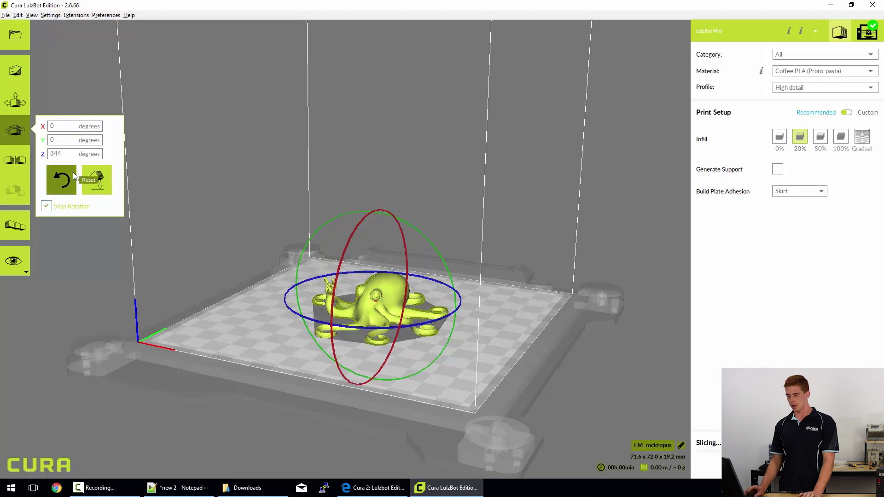
click(61, 180)
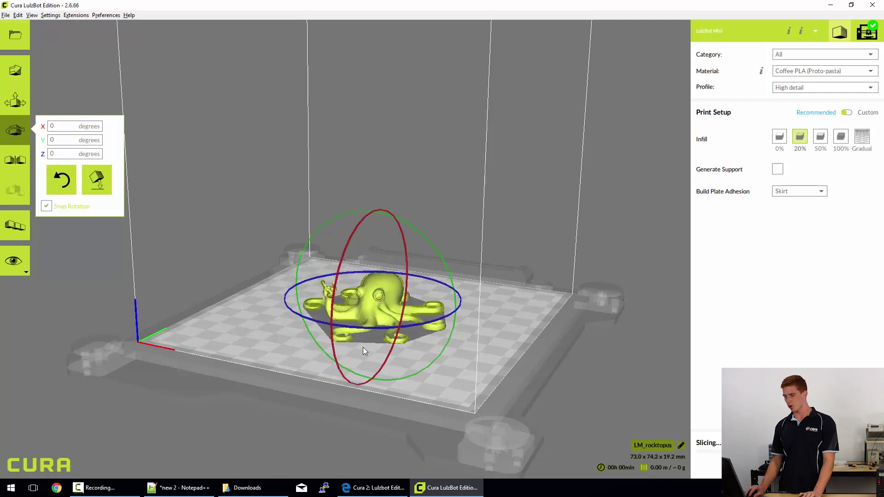
drag(334, 314, 217, 240)
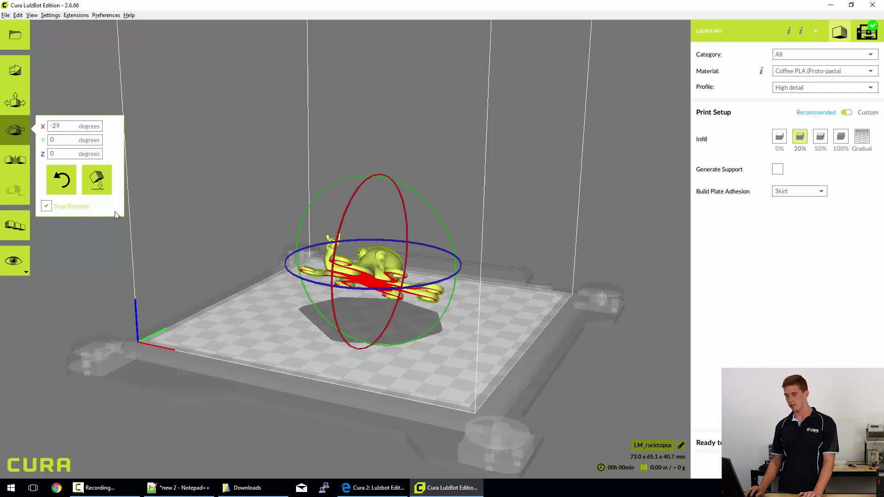
click(97, 179)
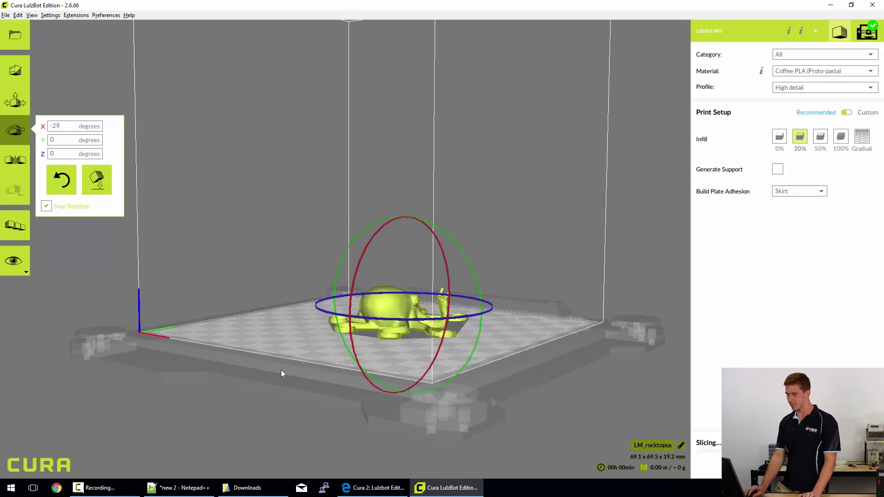
right_drag(281, 369, 494, 364)
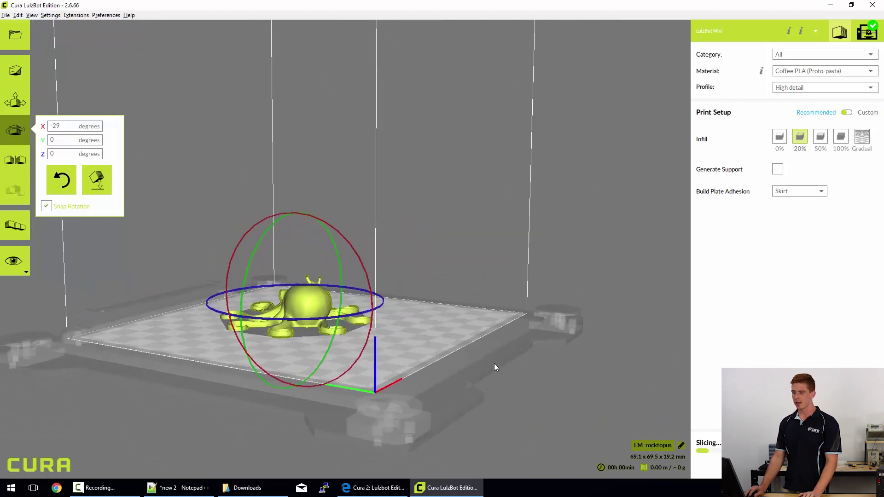
Step: Flip the octopus with the red, green and blue mirror arrows, ending right side up
click(14, 161)
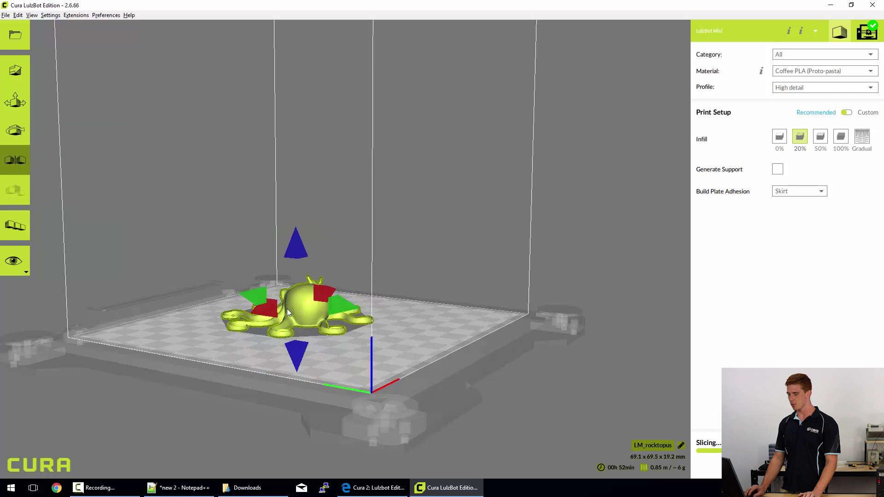
right_drag(170, 368, 393, 393)
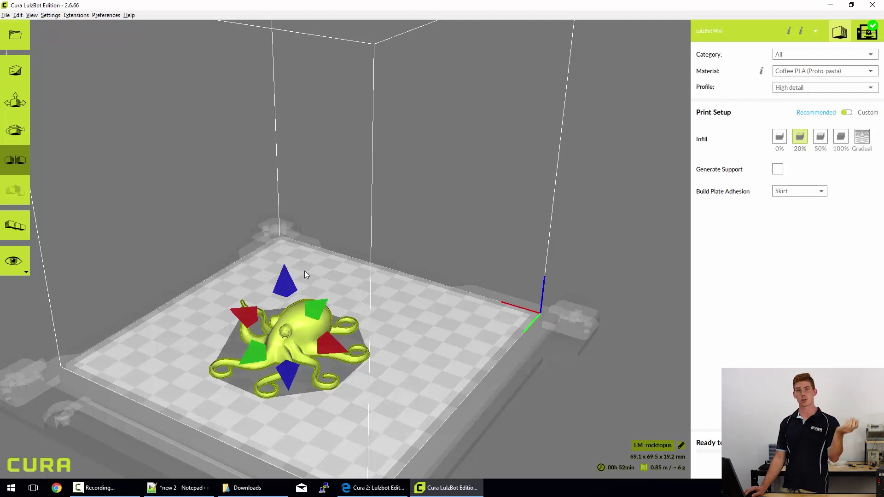
click(259, 353)
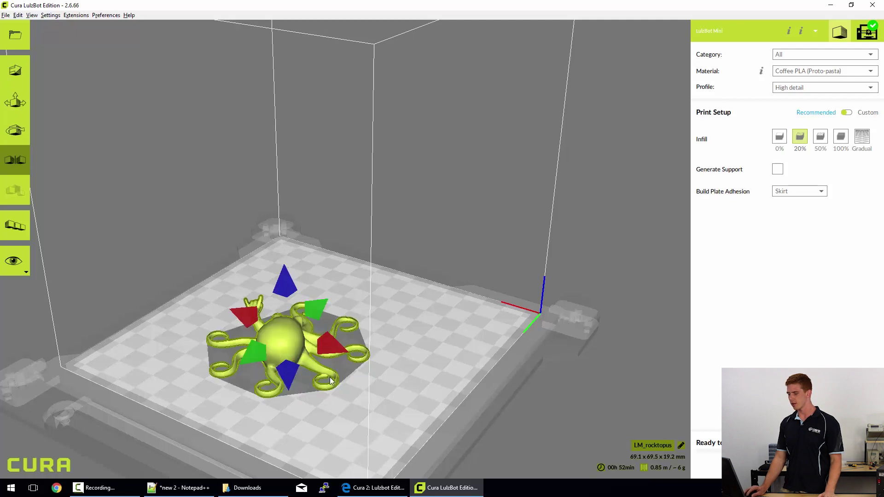
click(324, 338)
click(329, 348)
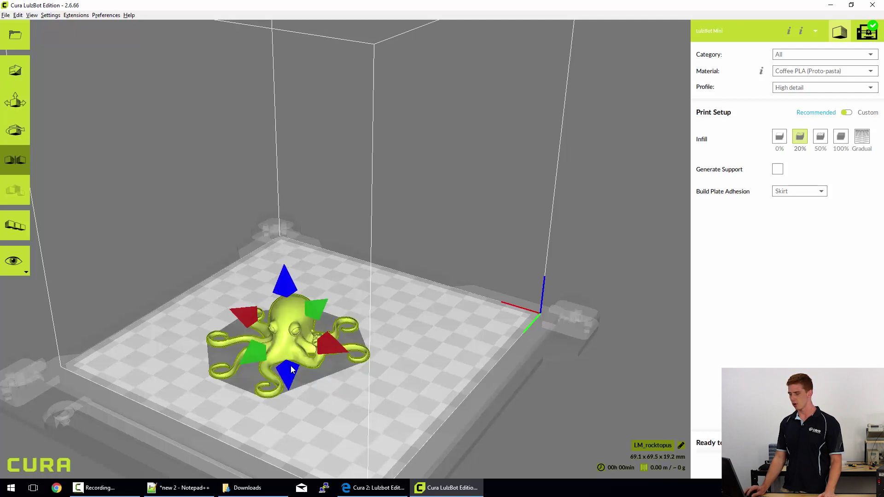
click(328, 346)
click(290, 375)
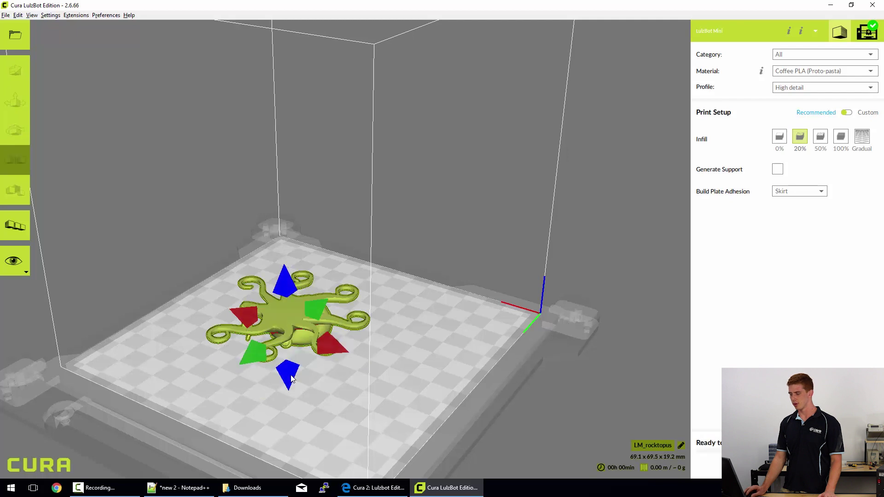
click(290, 375)
right_drag(440, 402, 294, 387)
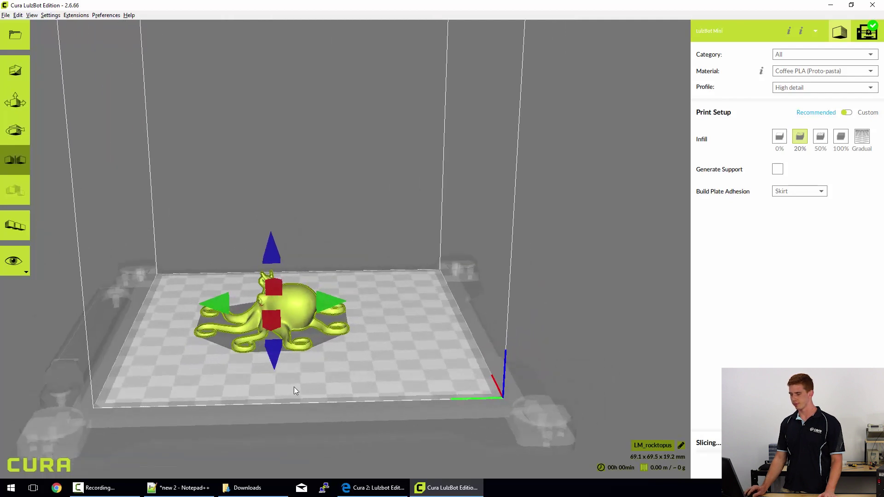
Step: Reload the octopus from its file and reset all its model transformations
right_click(292, 311)
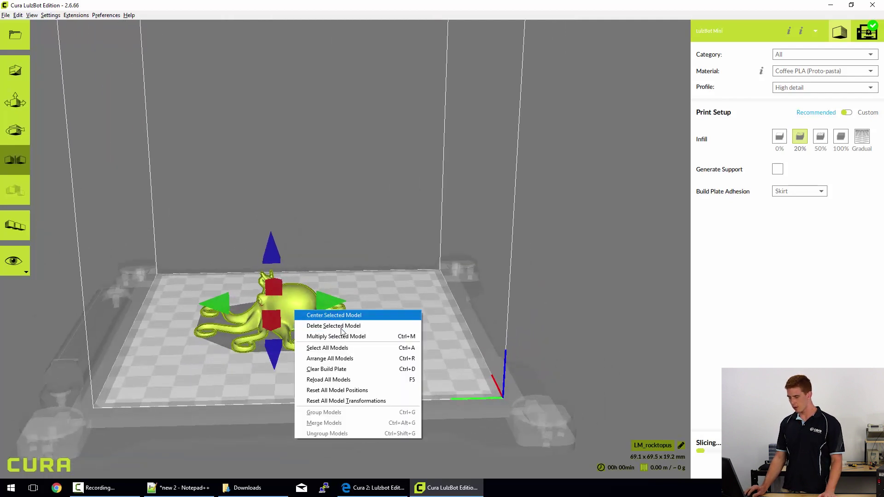
click(346, 381)
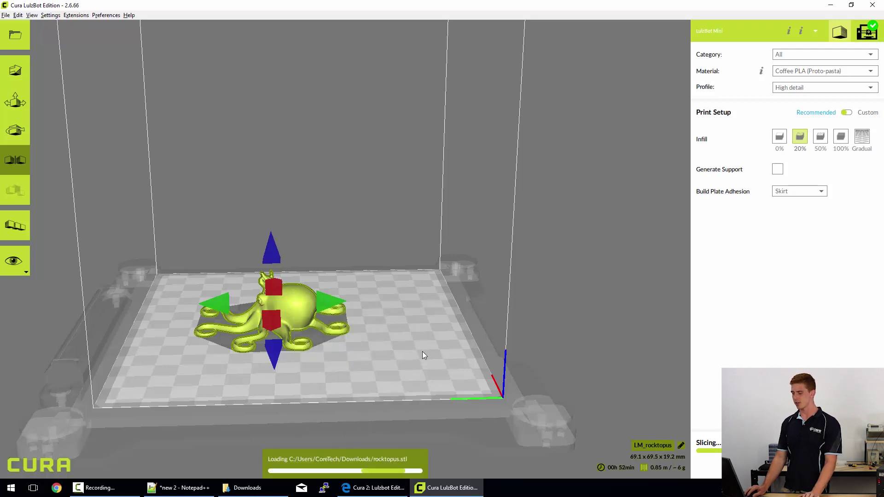
right_drag(410, 352, 197, 366)
right_click(348, 287)
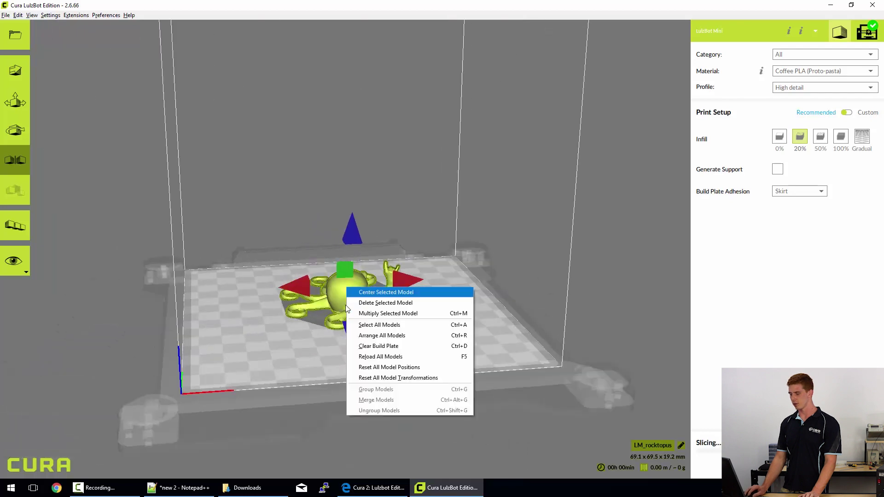
click(396, 375)
click(406, 372)
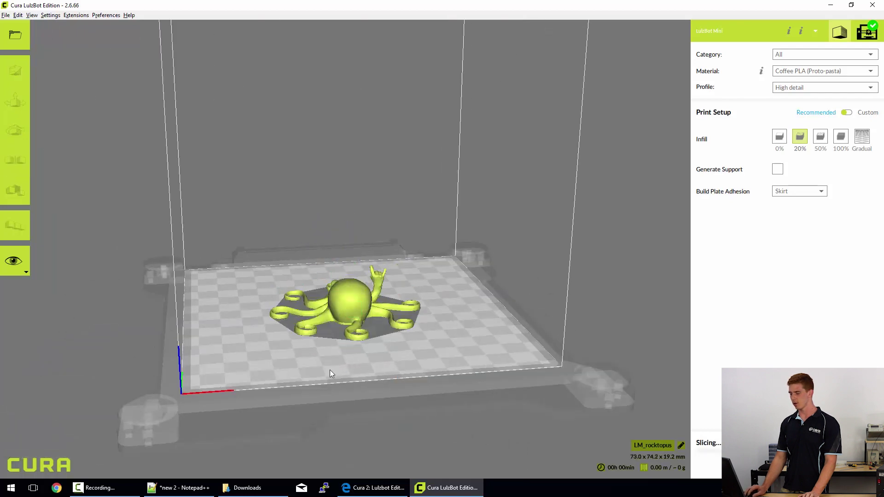
Step: Reset all model positions and reselect the octopus, back at 73.0 x 74.2 x 19.2 mm
right_drag(330, 369, 326, 298)
right_click(326, 302)
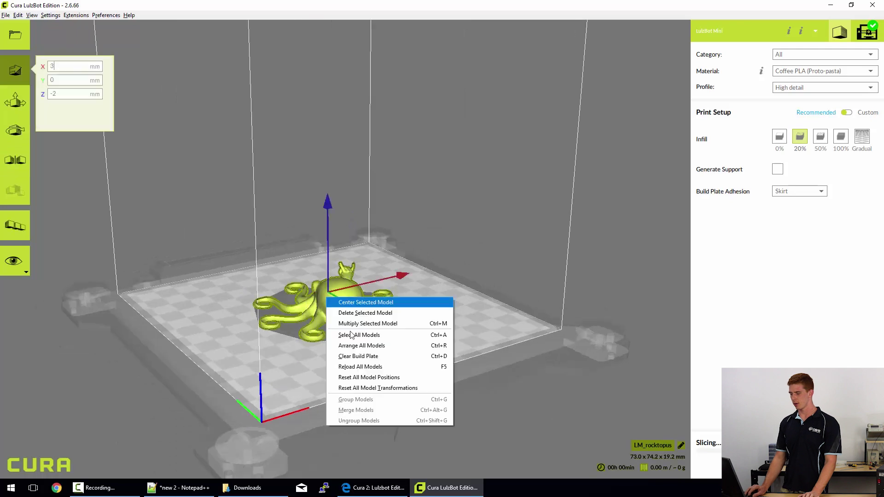
click(385, 375)
click(334, 372)
right_drag(355, 365, 274, 360)
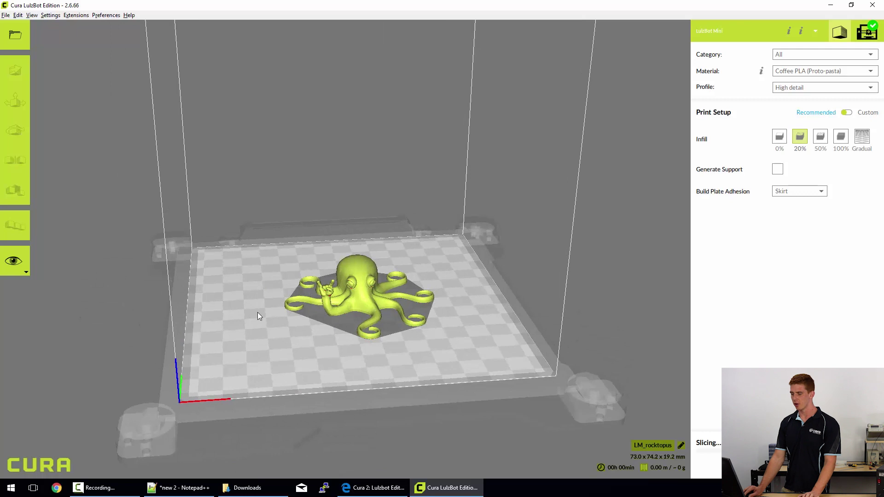
click(366, 292)
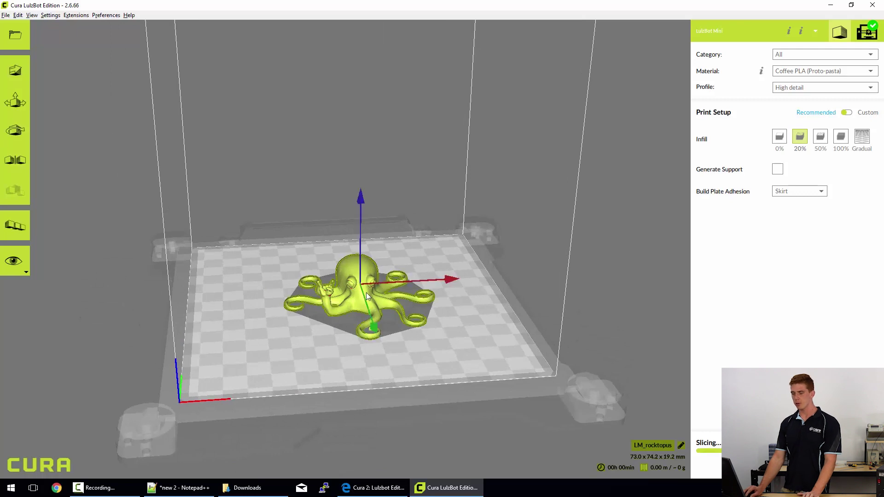
Step: Multiply the octopus into 1 extra copy and drag the copy to the back-left of the plate
click(20, 220)
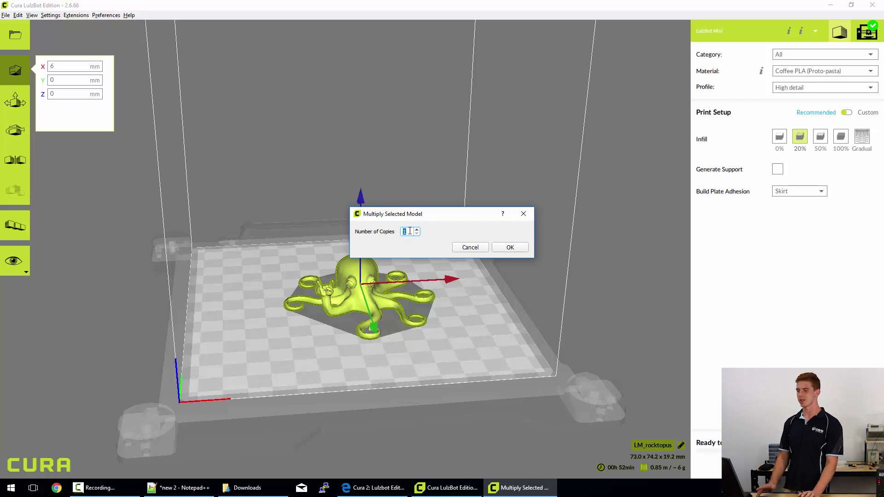
key(Return)
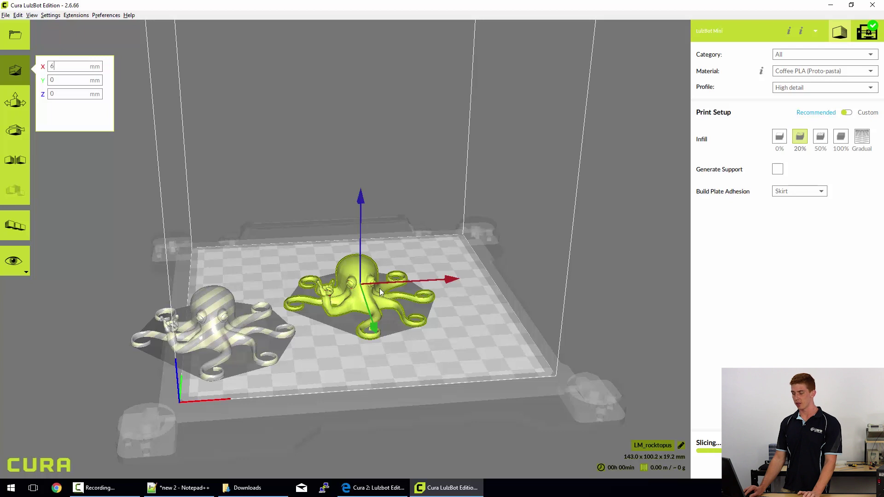
click(213, 335)
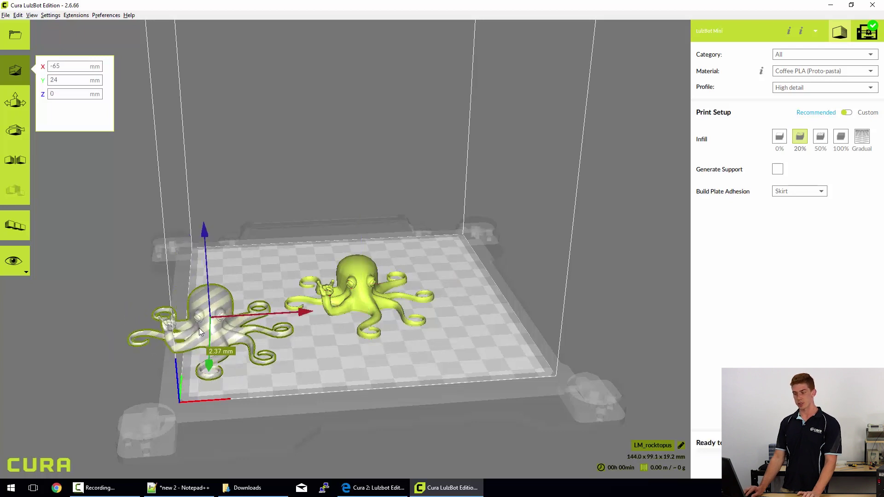
drag(199, 328, 195, 323)
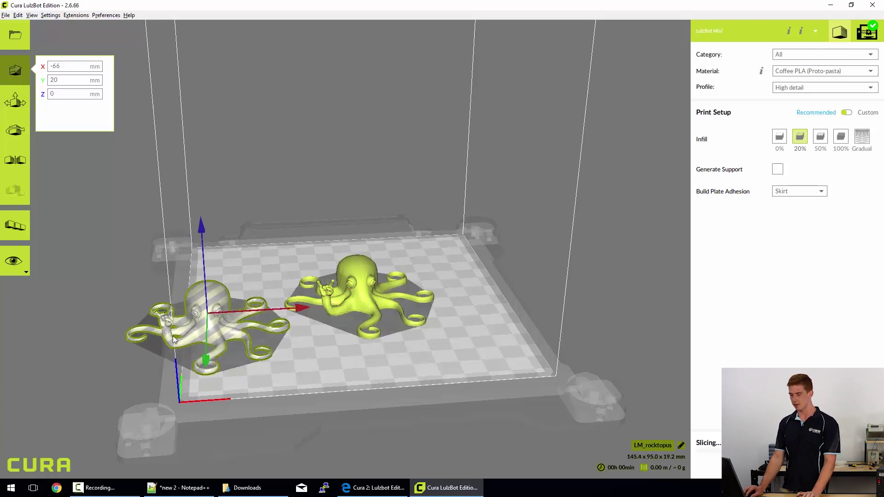
drag(217, 336, 276, 273)
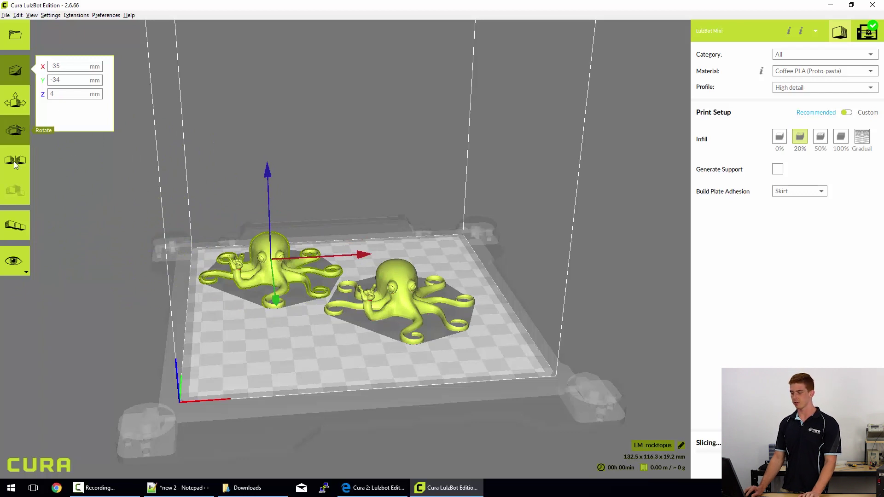
Step: Shift the right and left octopi slightly so the pair spans 133.0 x 118.1 x 19.2 mm
click(311, 367)
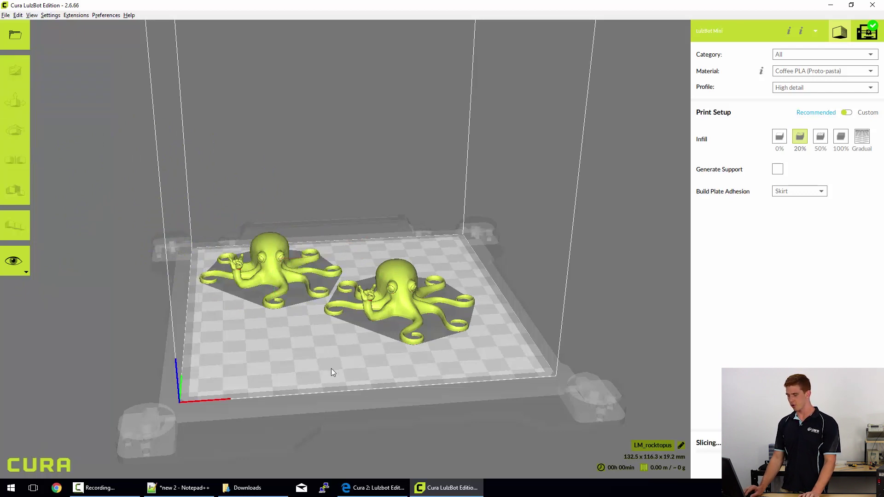
mouse_move(330, 369)
right_down()
mouse_move(302, 355)
mouse_move(343, 360)
mouse_move(325, 383)
right_up()
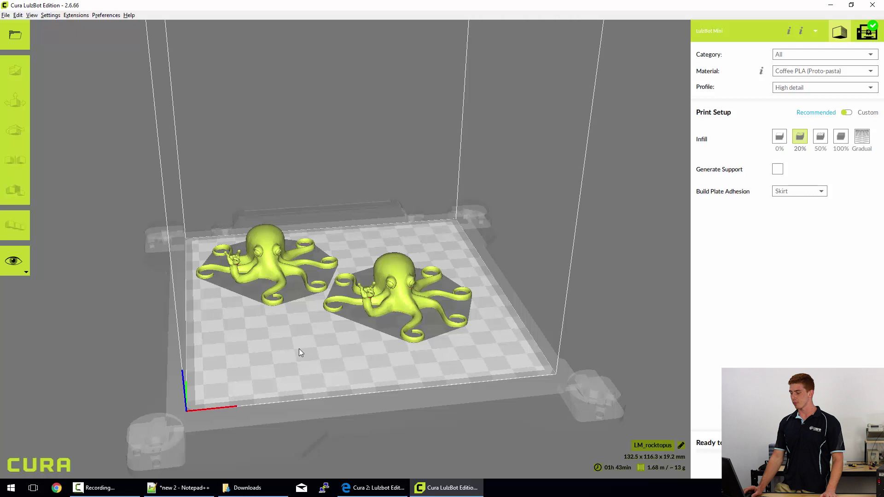
drag(458, 303, 362, 293)
click(455, 301)
mouse_move(286, 261)
mouse_down()
mouse_move(306, 273)
mouse_move(298, 273)
mouse_up()
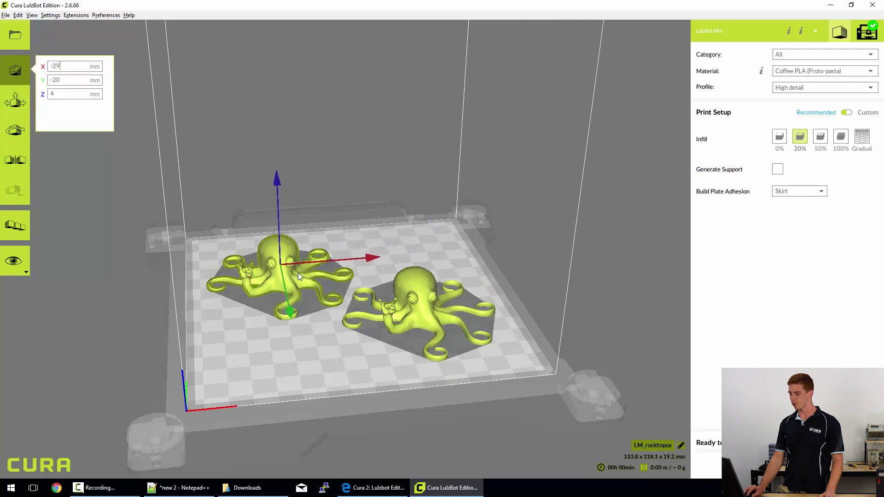
click(310, 374)
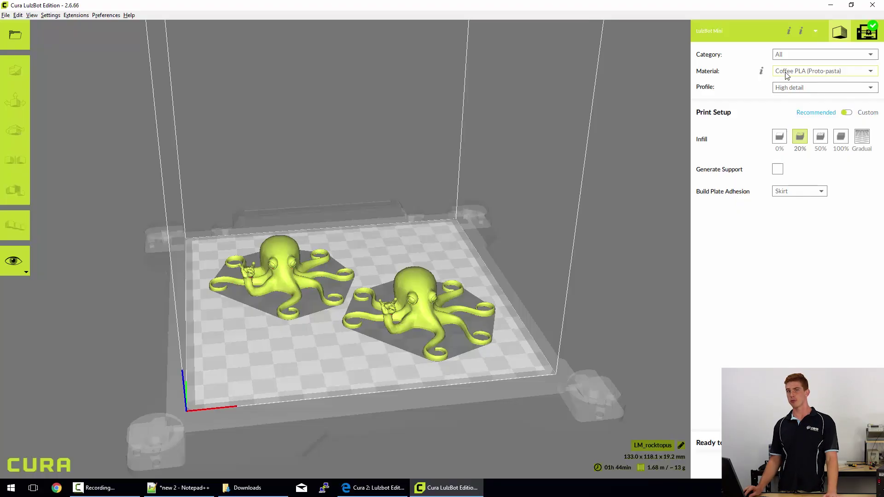
Step: Choose PolyLite PLA (Polymaker) from the All material category and the High speed - 0.38mm profile
click(790, 58)
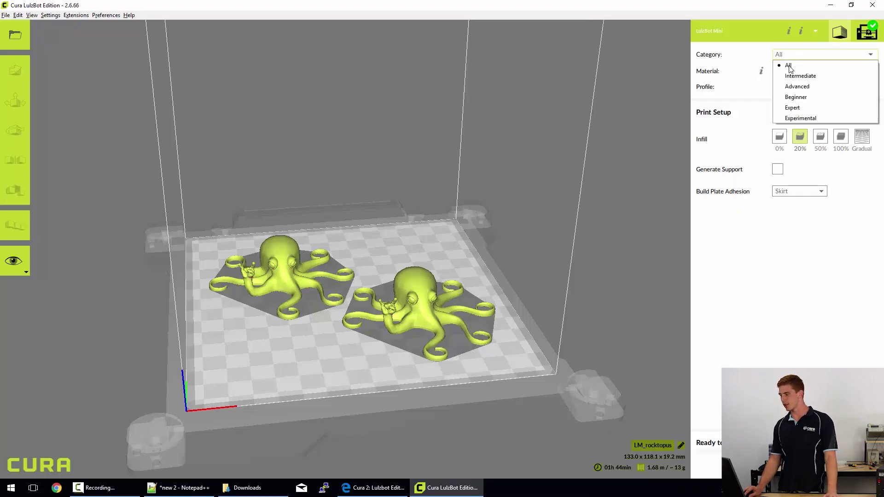
click(790, 66)
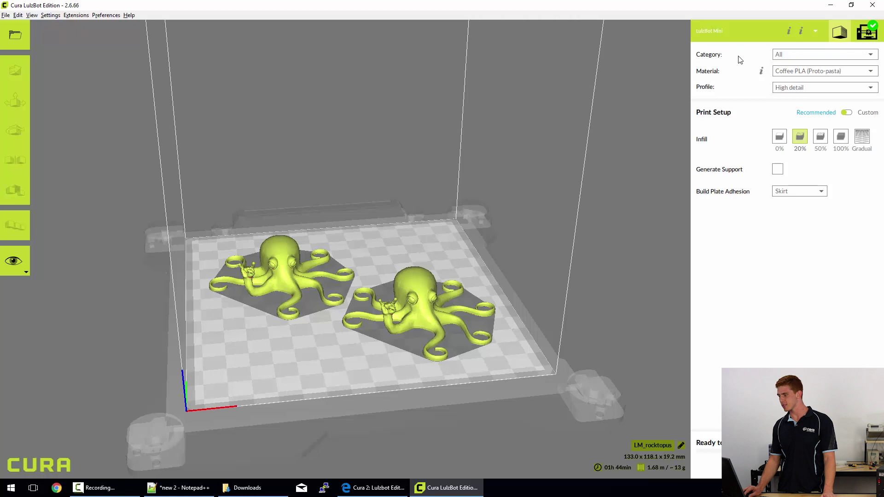
click(791, 55)
click(790, 65)
click(805, 71)
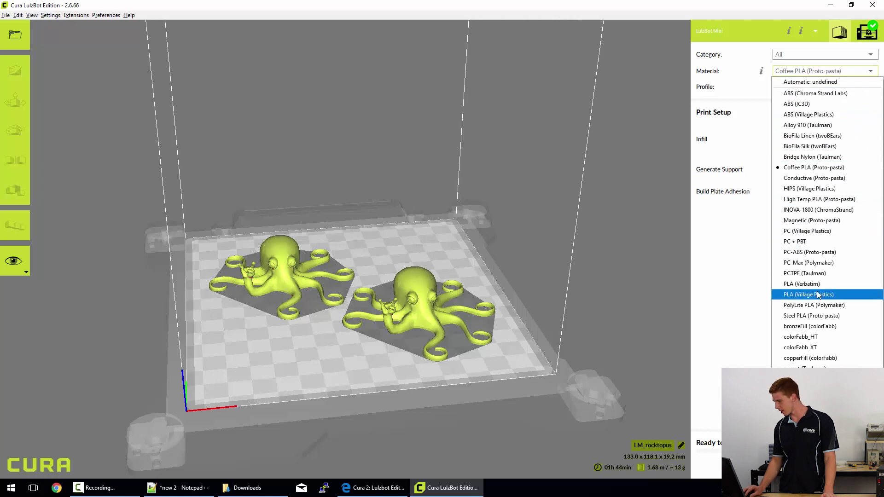
click(816, 308)
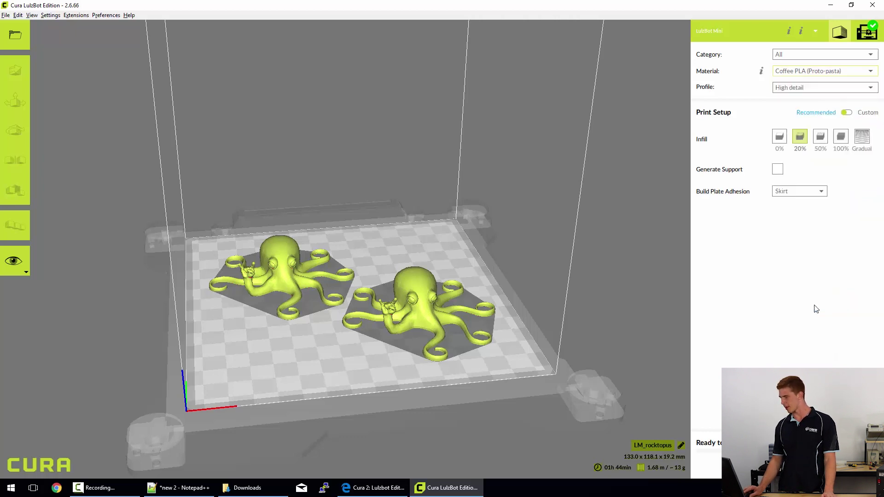
click(824, 88)
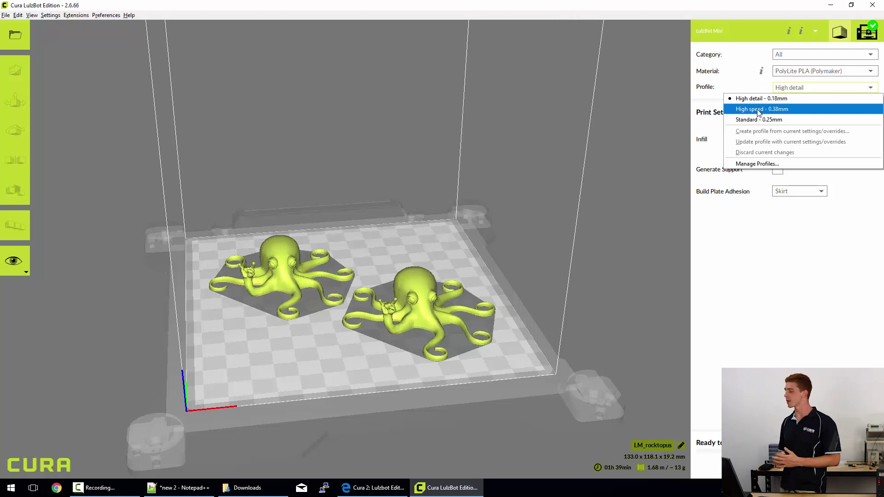
click(758, 109)
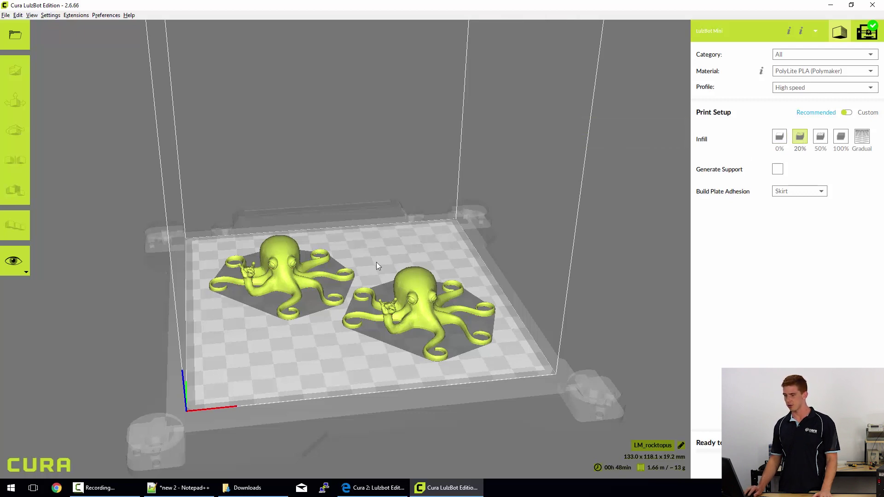
Step: Switch to the Layers preview coloured by Line Type and zoom in on the sliced octopi
click(31, 15)
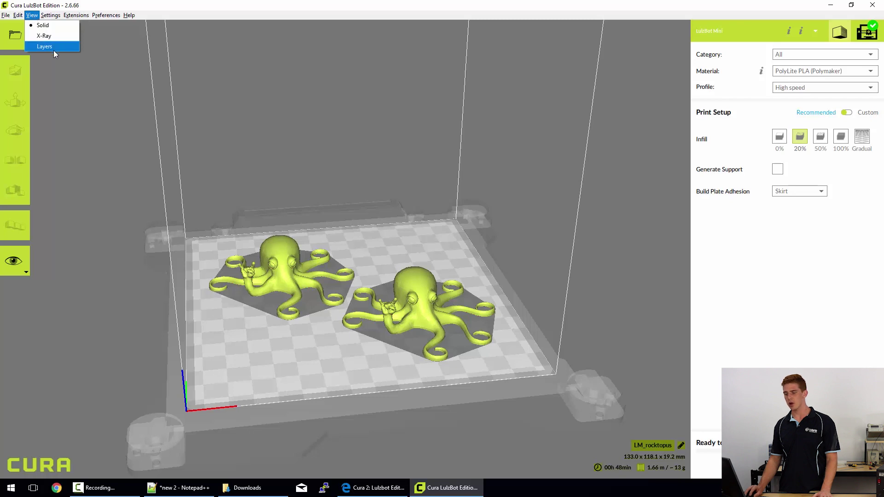
click(20, 259)
click(20, 303)
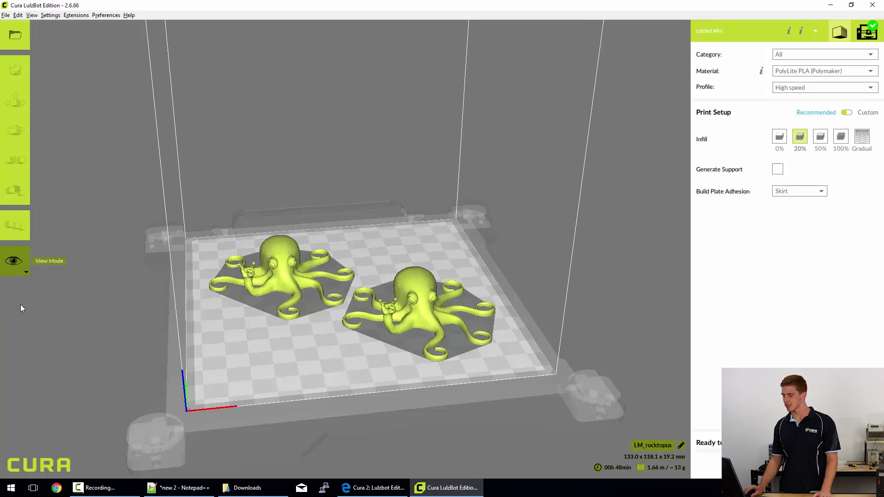
click(95, 53)
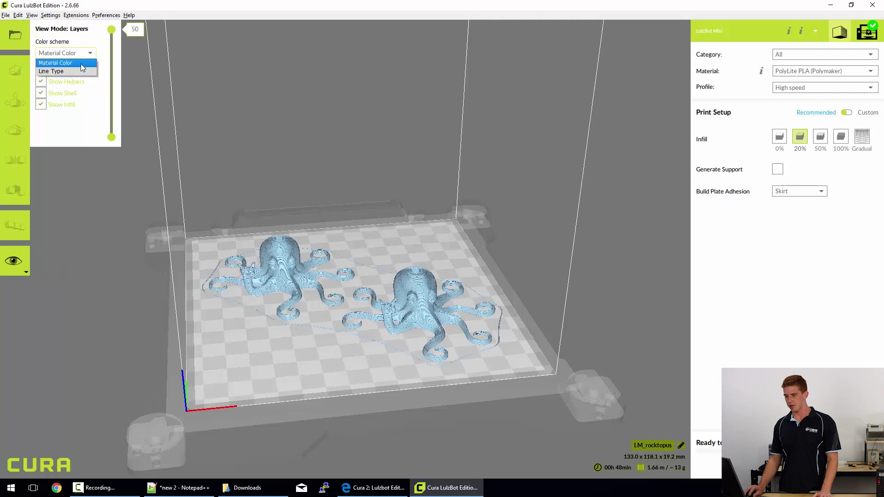
click(76, 72)
click(66, 54)
click(66, 54)
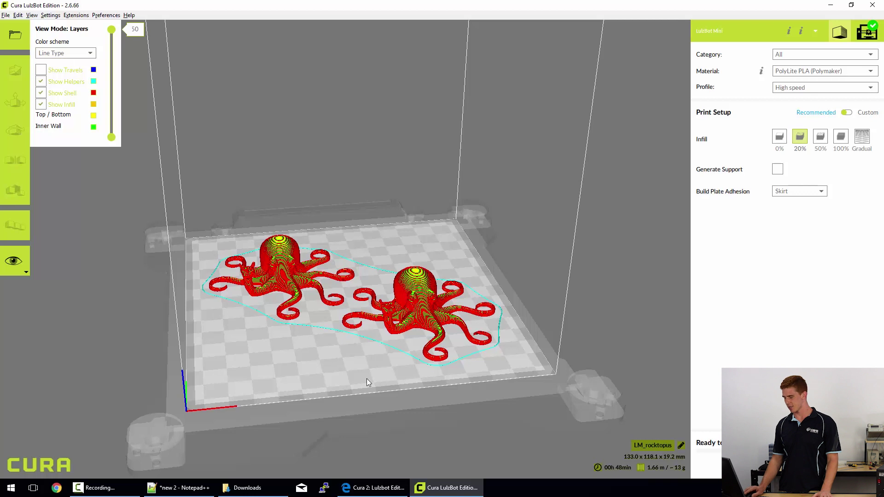
scroll(366, 378, up, 6)
scroll(458, 346, down, 3)
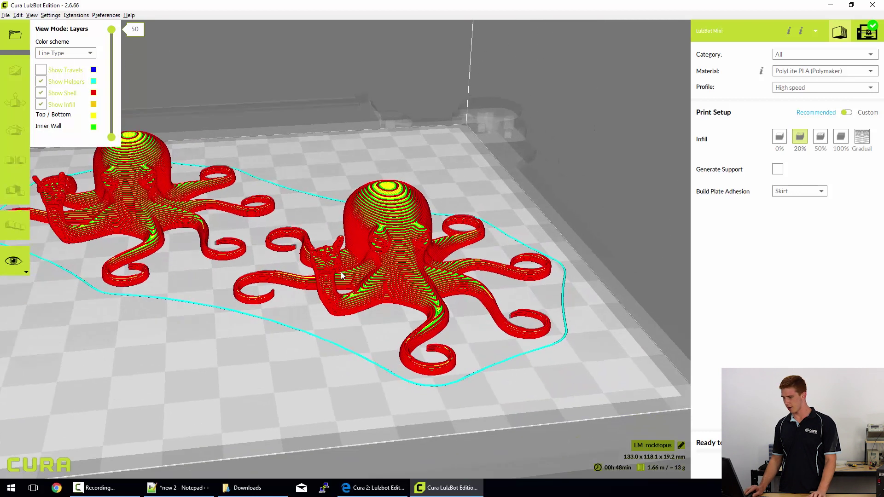
scroll(459, 346, up, 3)
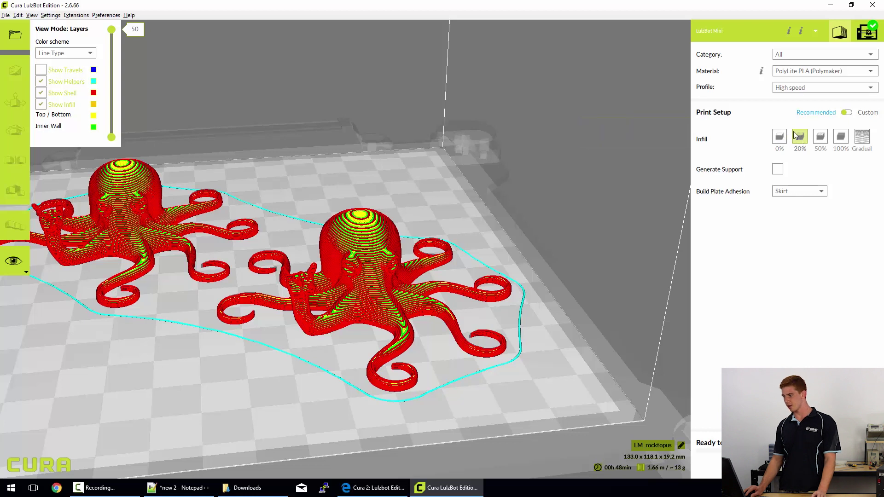
Step: Set infill density to 20% and zoom in on the grid infill at layer 24
click(779, 137)
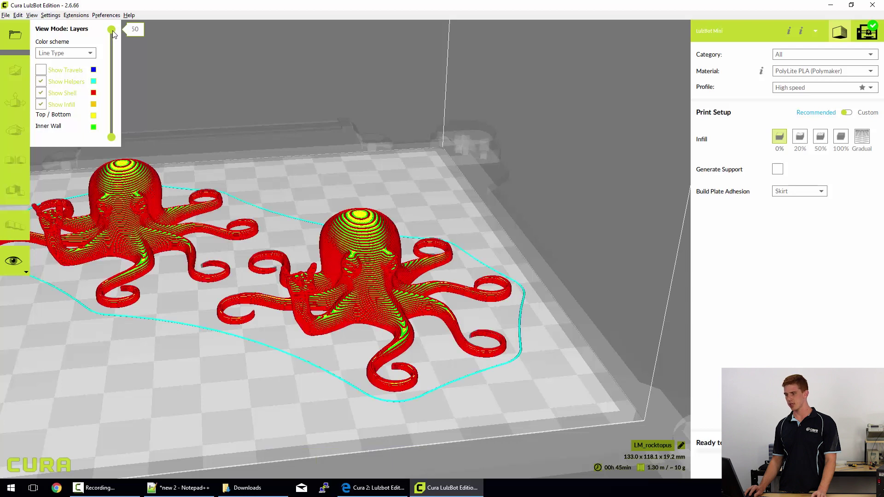
drag(112, 31, 108, 86)
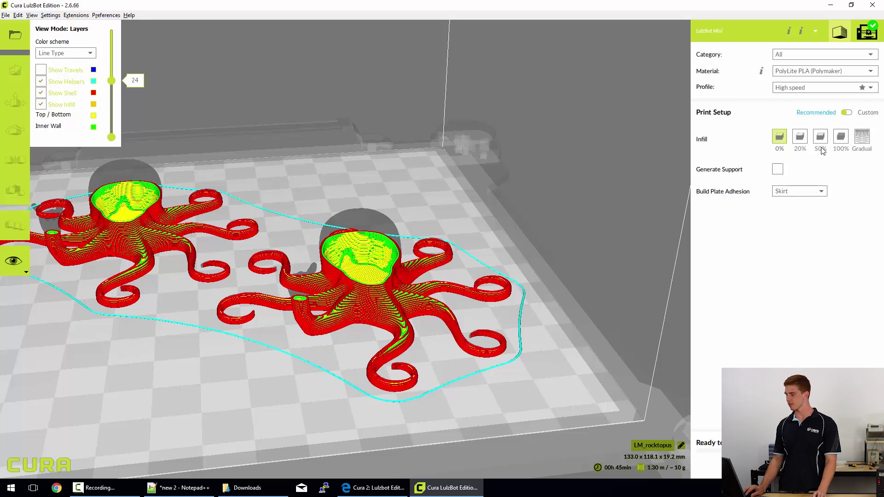
click(800, 136)
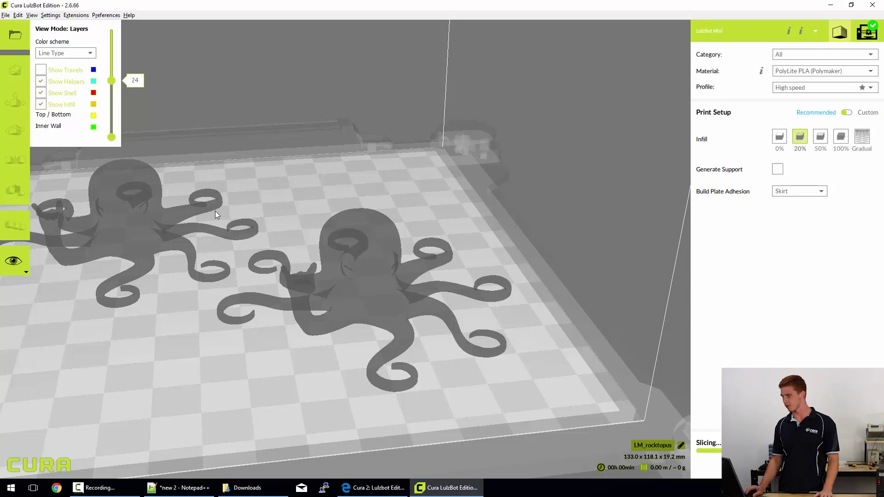
scroll(366, 319, up, 5)
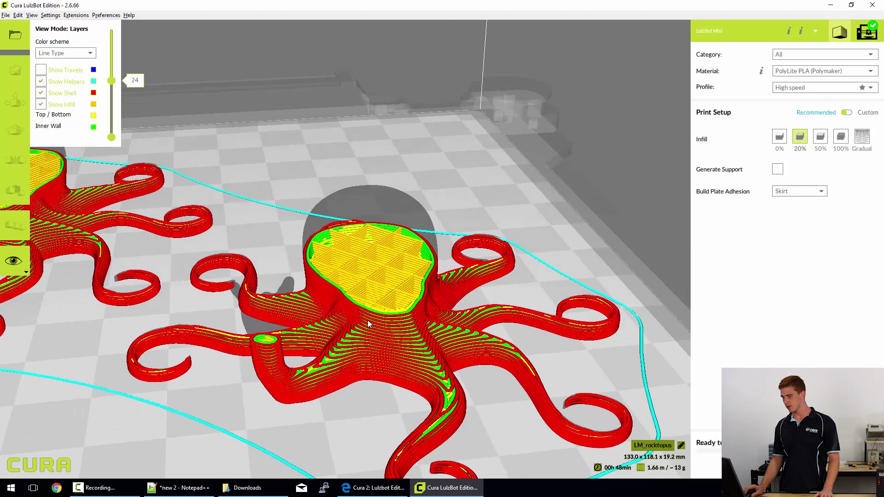
scroll(379, 318, up, 3)
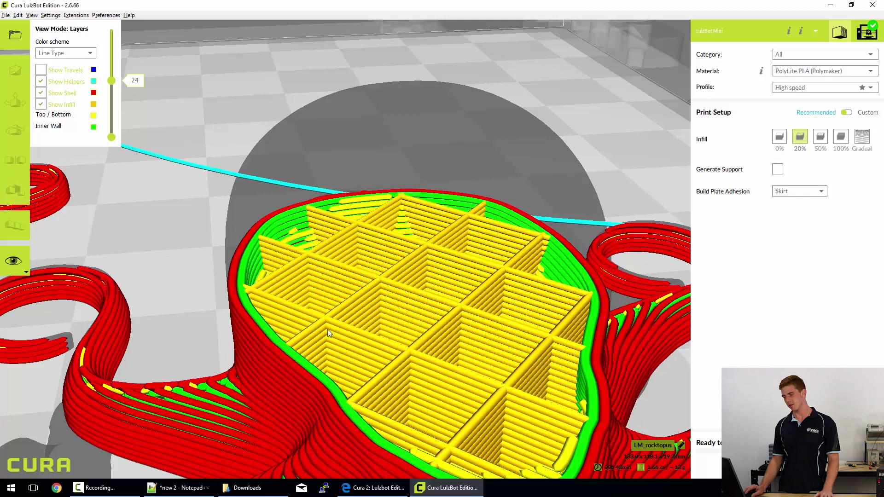
scroll(393, 302, down, 8)
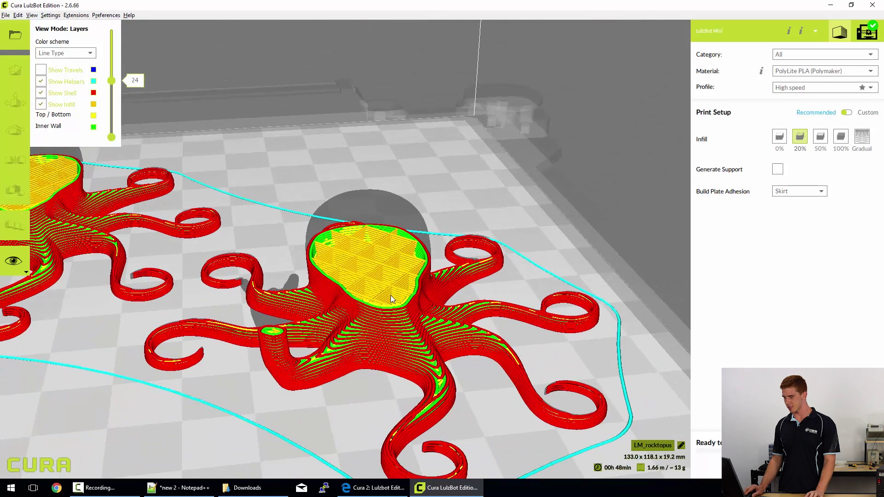
scroll(339, 272, up, 2)
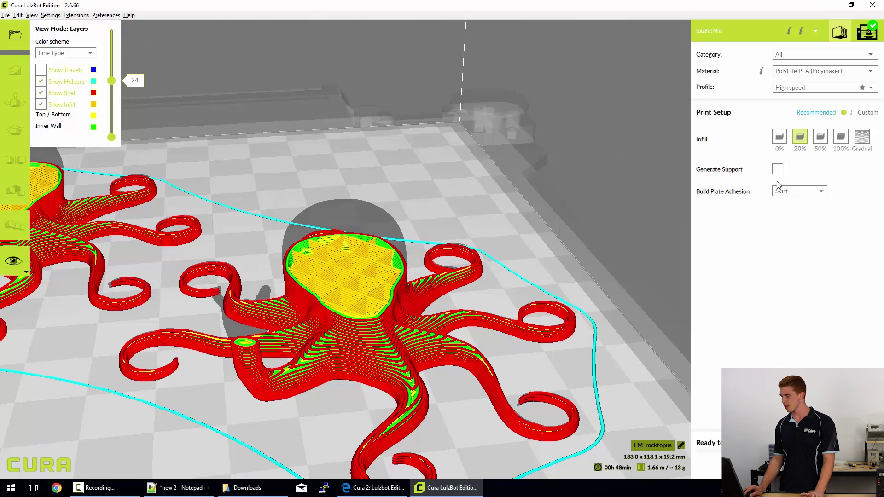
Step: Switch infill to 100% and move the layer slider to check the solid fill
click(843, 139)
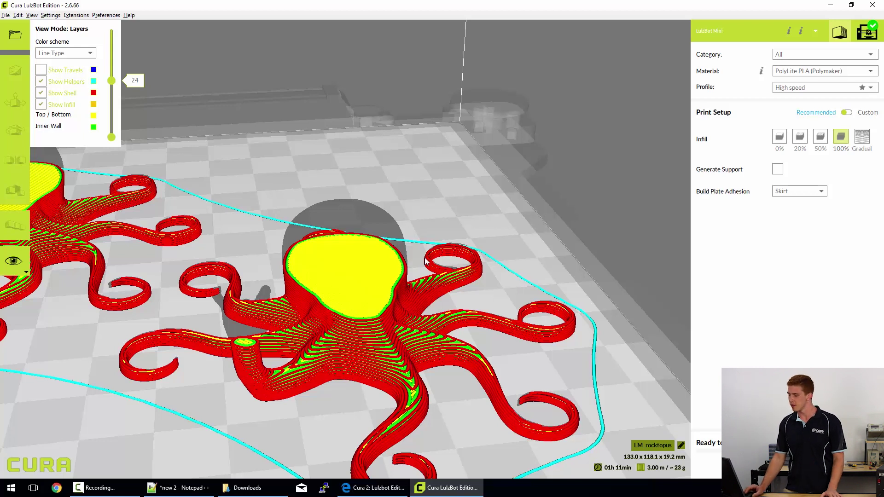
scroll(360, 309, up, 5)
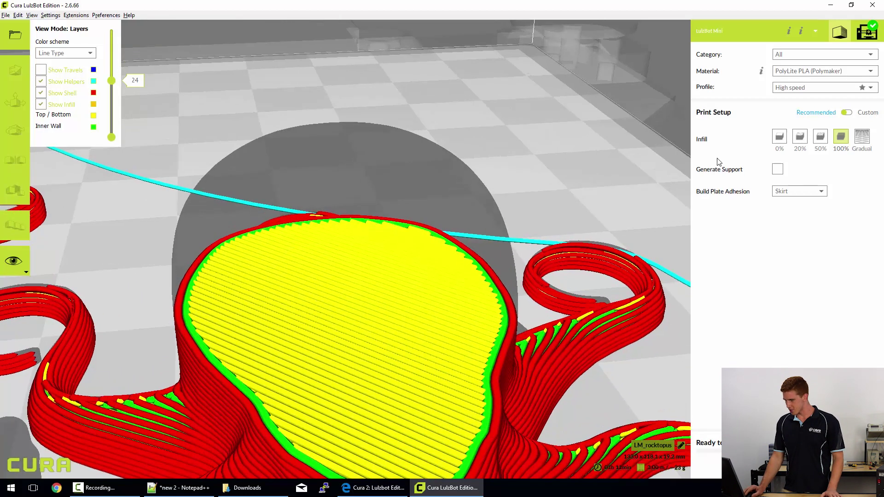
scroll(491, 320, down, 2)
drag(111, 80, 117, 29)
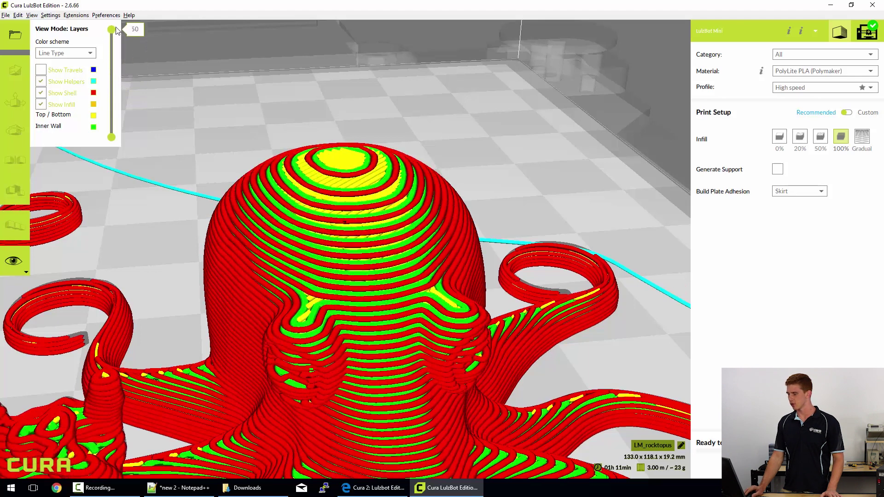
scroll(389, 244, down, 5)
scroll(389, 244, down, 5)
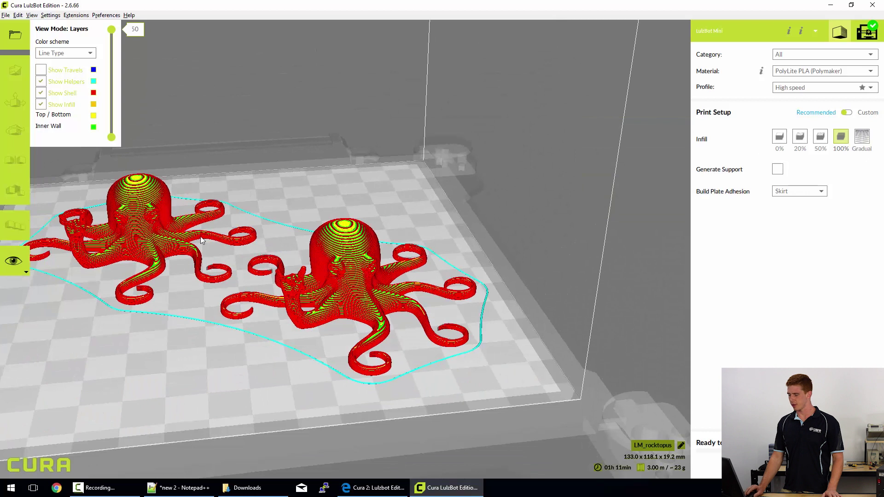
Step: Switch to Solid view and orbit low and close around the two octopus models
click(23, 269)
click(21, 282)
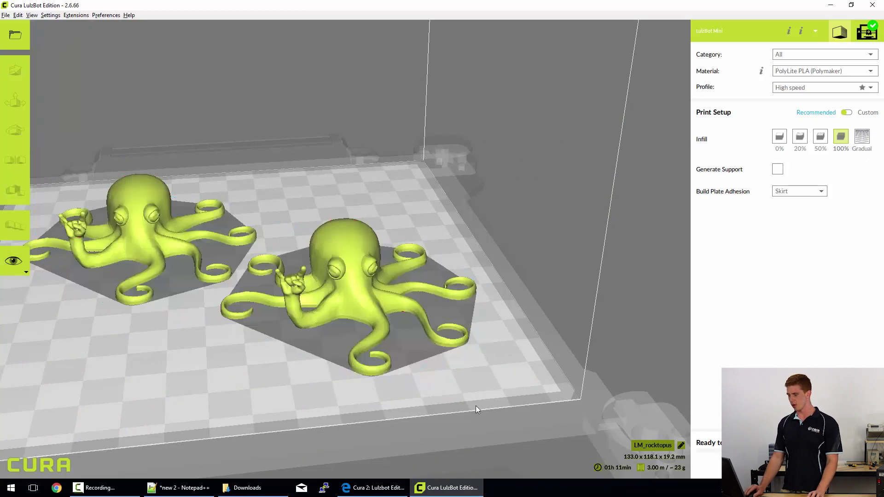
right_drag(477, 406, 392, 334)
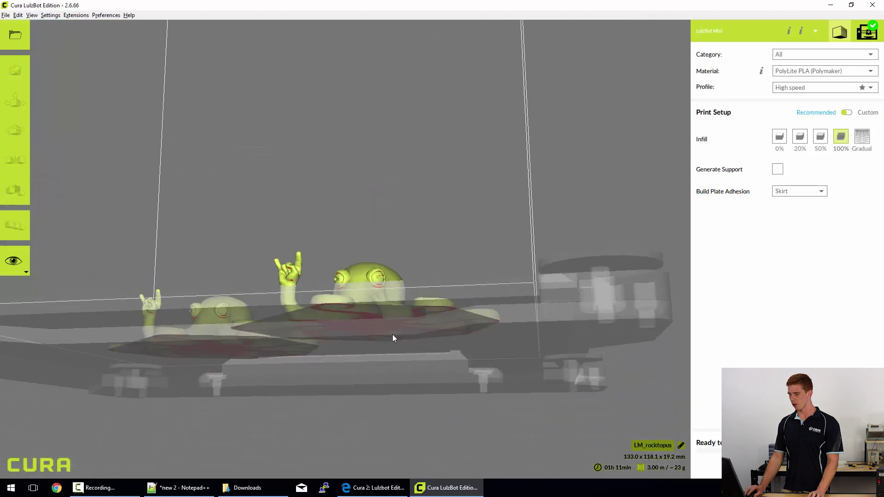
scroll(392, 334, up, 10)
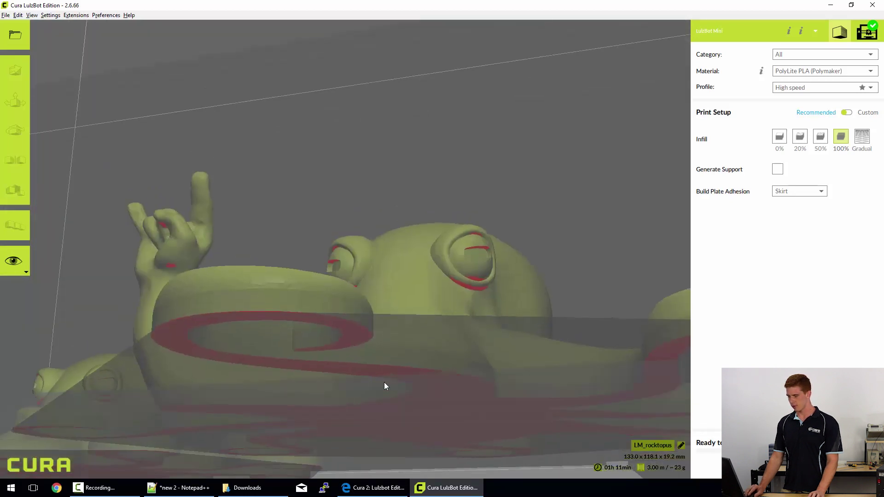
right_drag(385, 386, 378, 410)
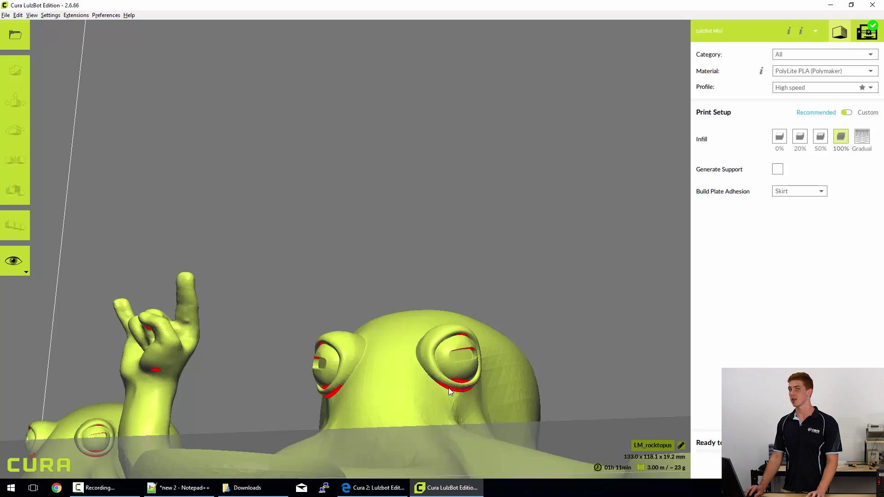
right_drag(461, 400, 429, 396)
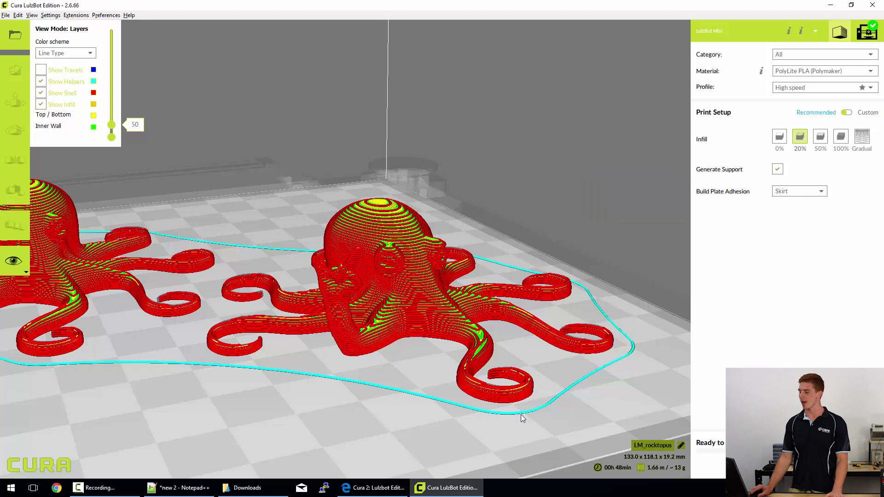
Step: Orbit to a frontal view of both octopuses and open the Build Plate Adhesion choices
scroll(286, 342, down, 5)
mouse_move(286, 342)
right_down()
mouse_move(283, 320)
mouse_move(356, 358)
mouse_move(298, 338)
right_up()
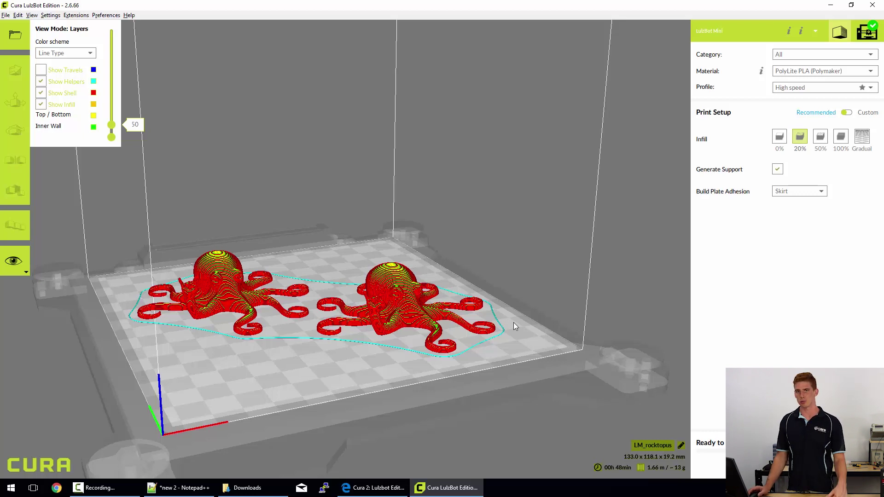
click(788, 192)
Step: Choose Brim adhesion and zoom around the re-sliced octopi to inspect the brim rings
click(790, 207)
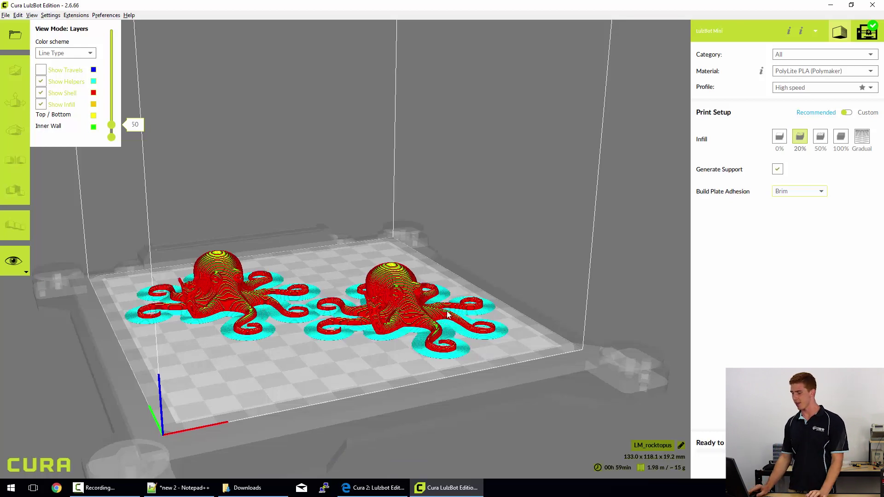
scroll(467, 318, up, 8)
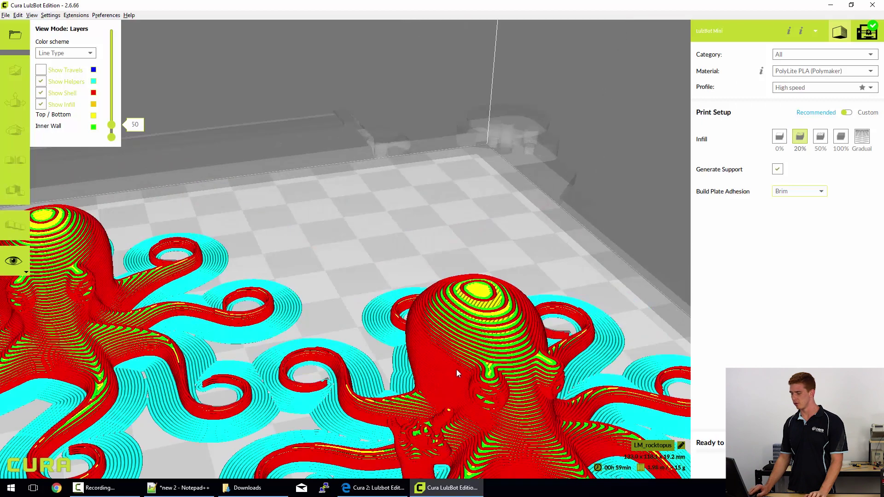
scroll(372, 272, down, 2)
scroll(443, 286, up, 5)
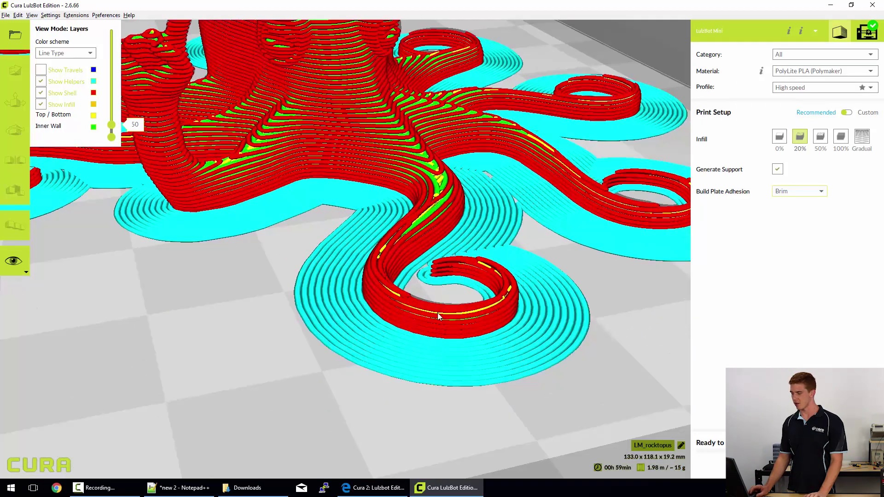
scroll(461, 316, up, 2)
scroll(465, 304, down, 6)
scroll(440, 313, up, 6)
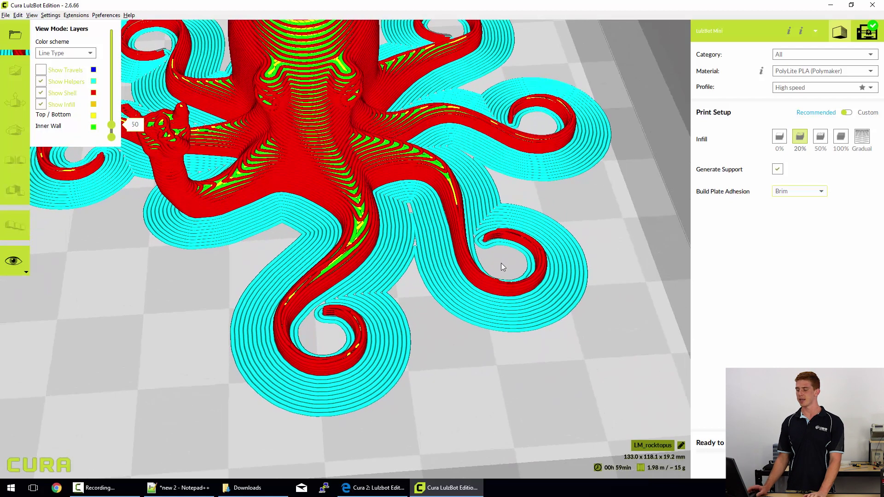
scroll(503, 266, down, 6)
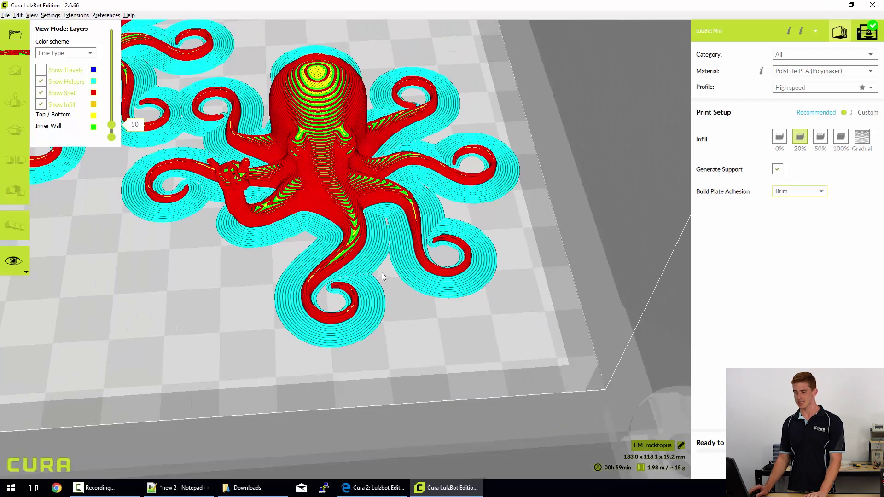
scroll(407, 260, up, 3)
scroll(410, 258, up, 1)
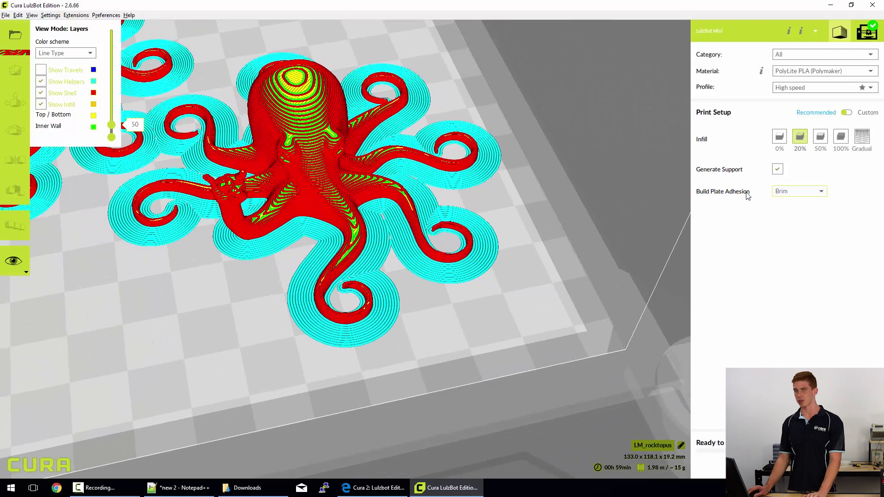
mouse_move(781, 193)
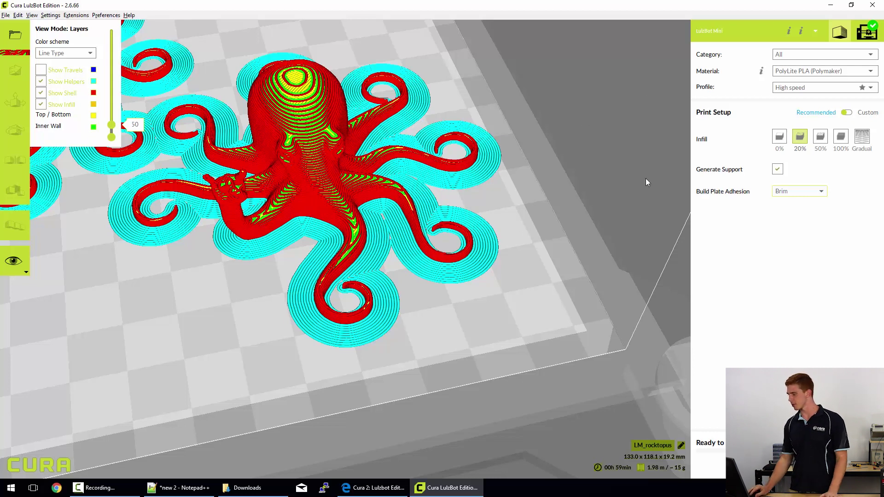
Step: Change the build plate adhesion to Raft
click(814, 192)
click(798, 222)
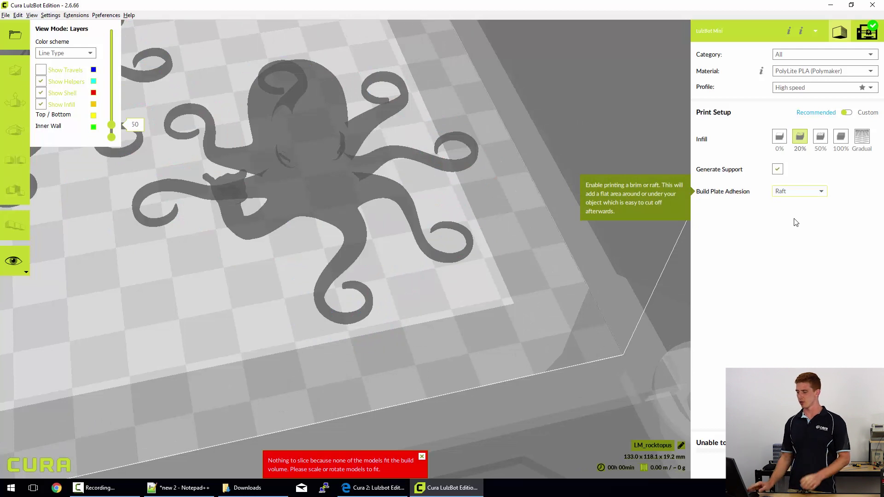
scroll(461, 244, down, 5)
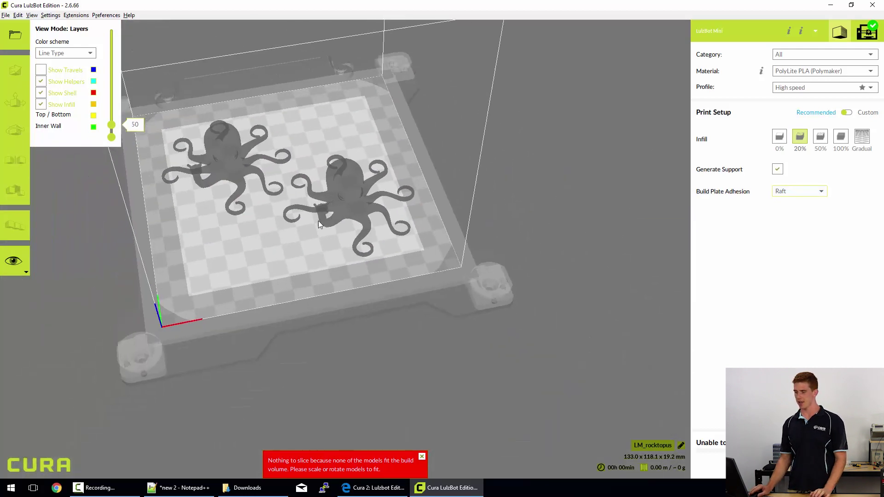
middle_drag(318, 221, 359, 229)
Step: Switch the viewport to Solid view, orbiting lower over the plate
click(17, 15)
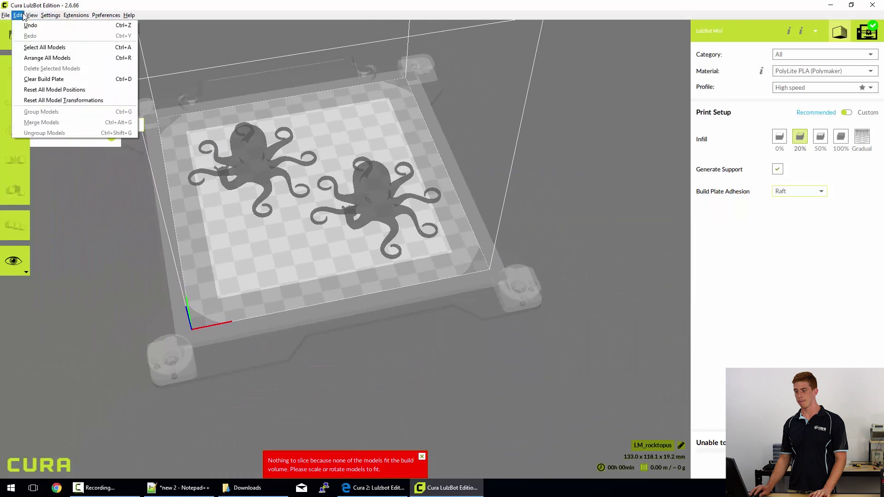
click(32, 15)
click(44, 28)
right_drag(401, 305, 375, 250)
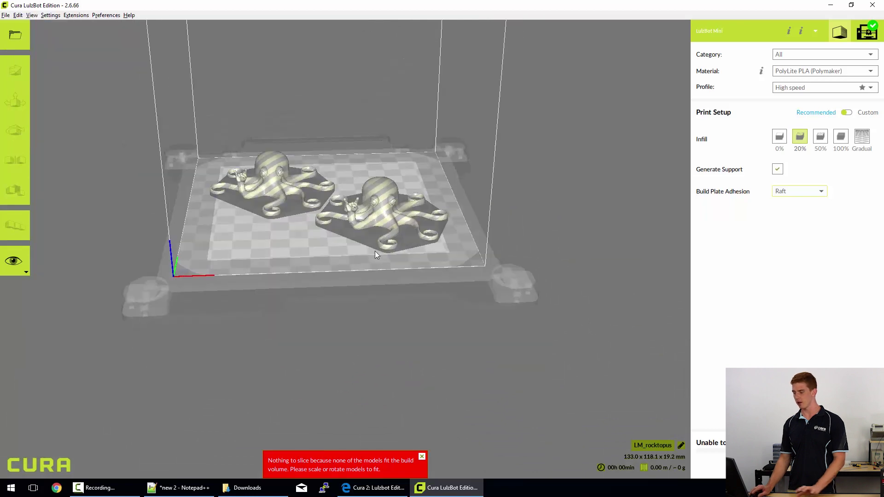
Step: Delete the right-hand octopus and drag the remaining one to the plate centre
click(380, 206)
right_click(380, 207)
click(389, 222)
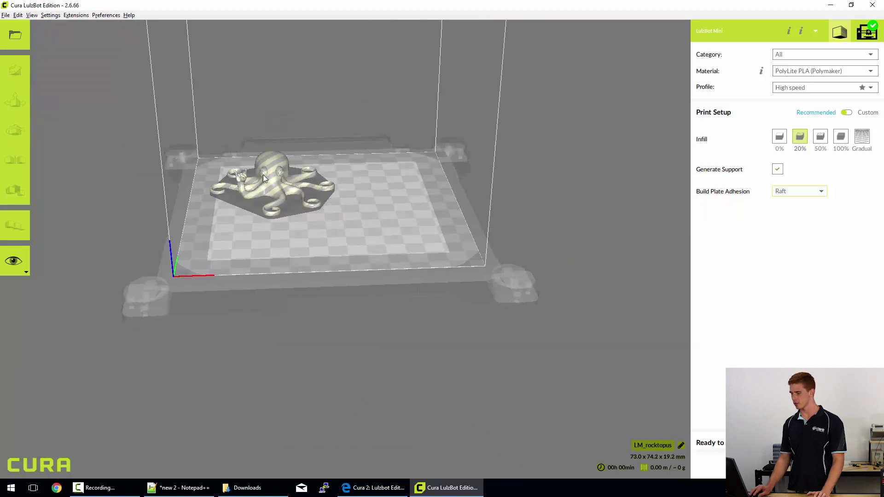
drag(263, 175, 316, 193)
click(374, 313)
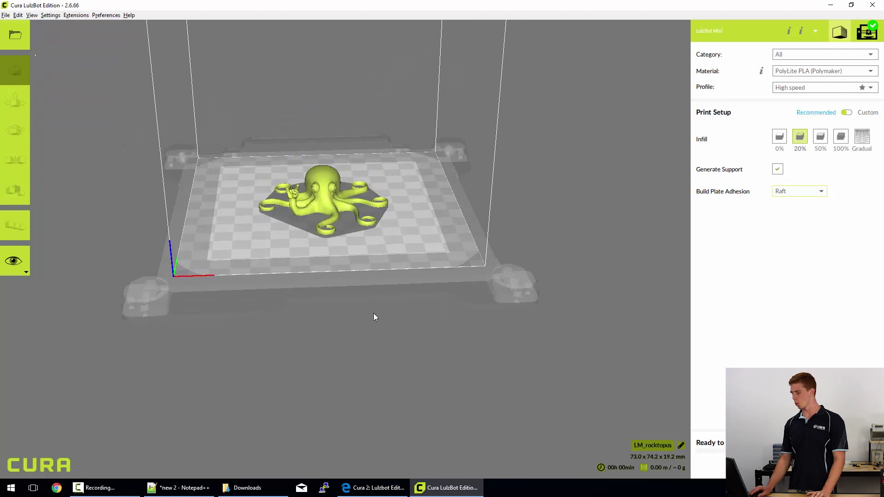
scroll(367, 305, up, 5)
middle_drag(344, 244, 394, 350)
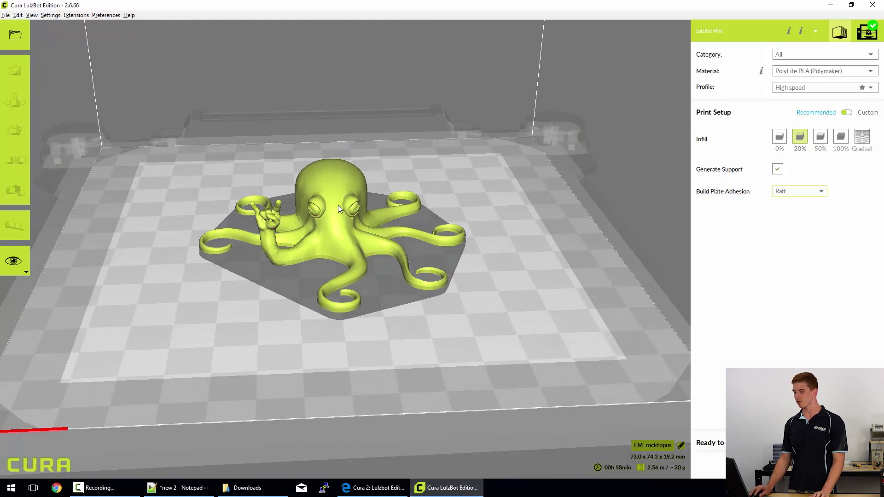
right_drag(227, 367, 217, 309)
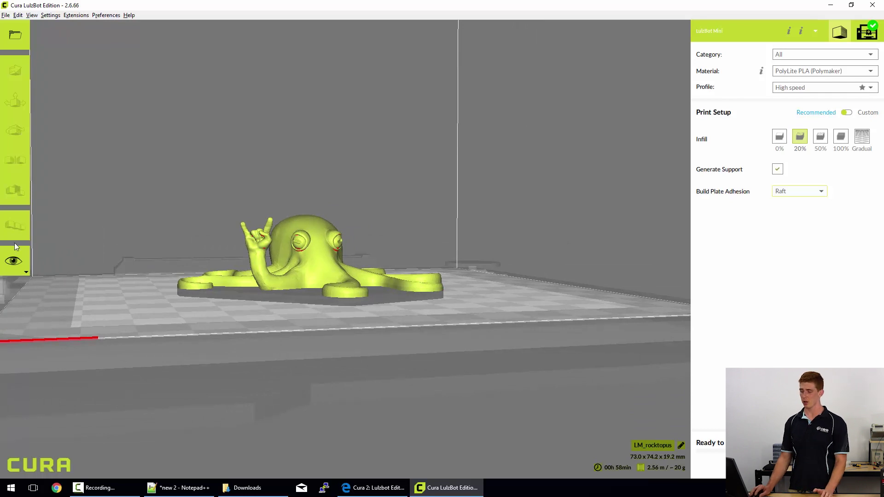
Step: Switch to Layers view and orbit to inspect the raft beneath the single octopus
click(14, 260)
click(24, 301)
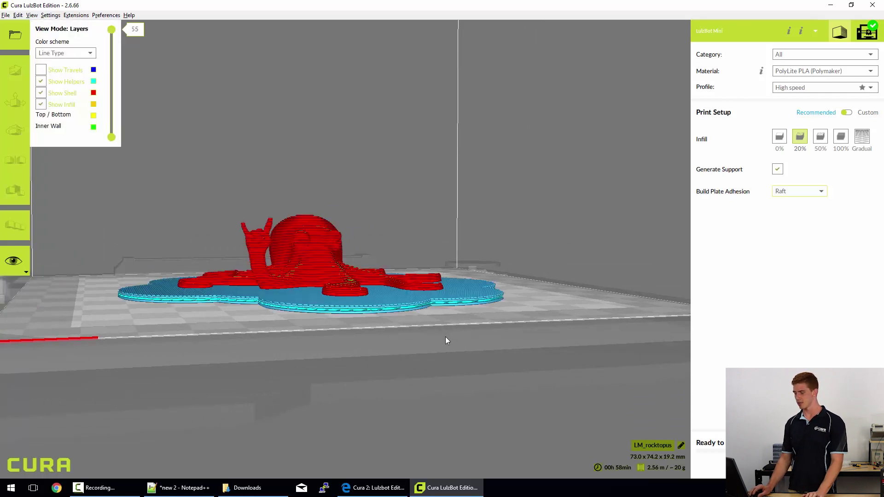
right_drag(446, 341, 375, 371)
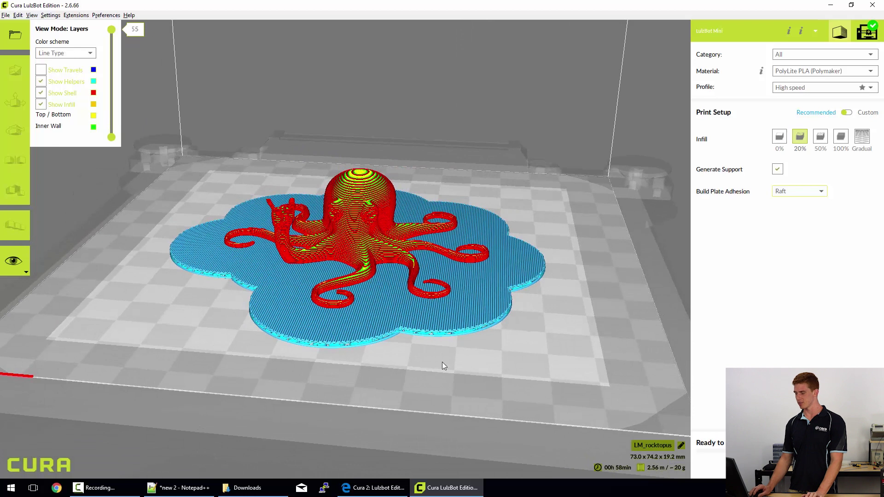
right_drag(443, 366, 421, 378)
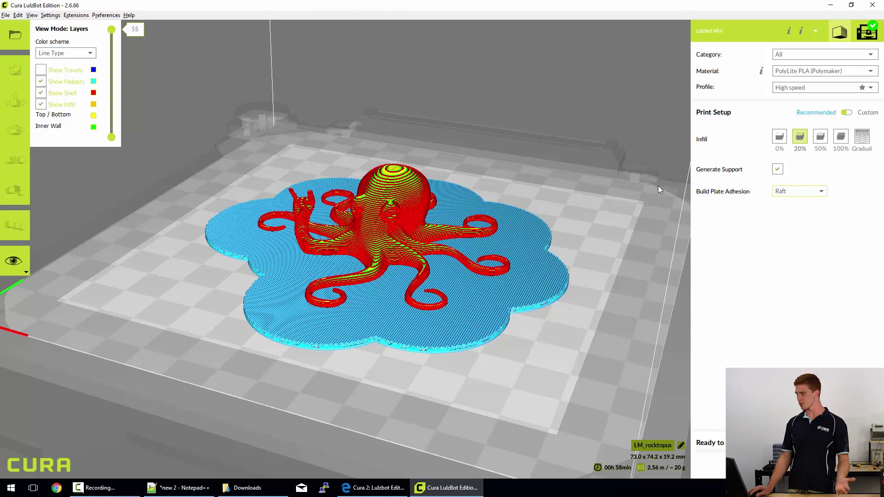
Step: Set build plate adhesion back from Raft to Skirt
click(817, 192)
click(803, 201)
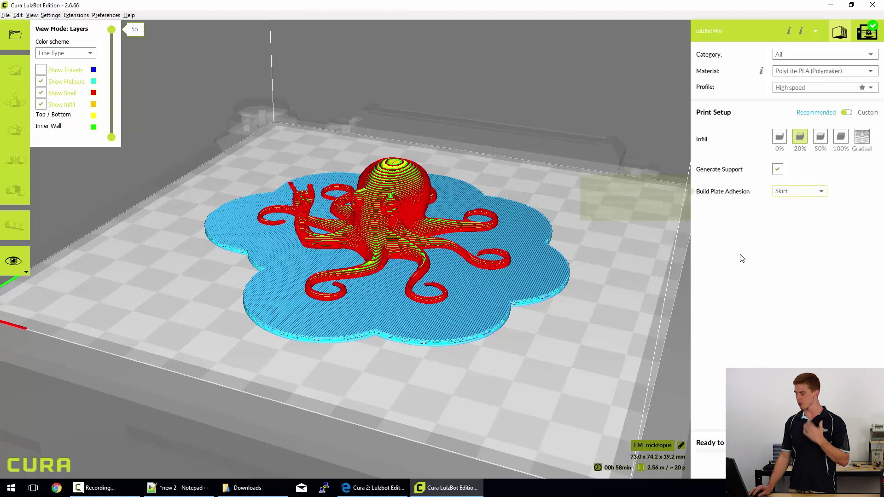
right_drag(494, 389, 394, 244)
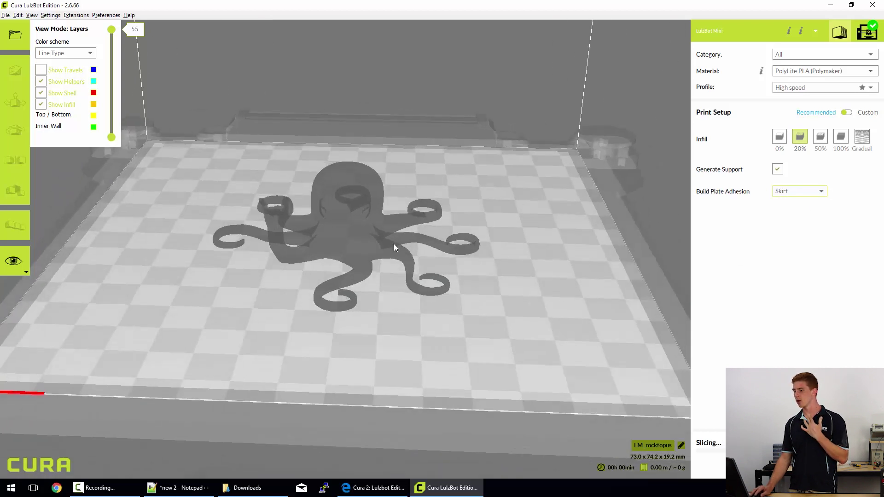
Step: Return to Solid view and turn off Generate Support
click(32, 15)
click(41, 26)
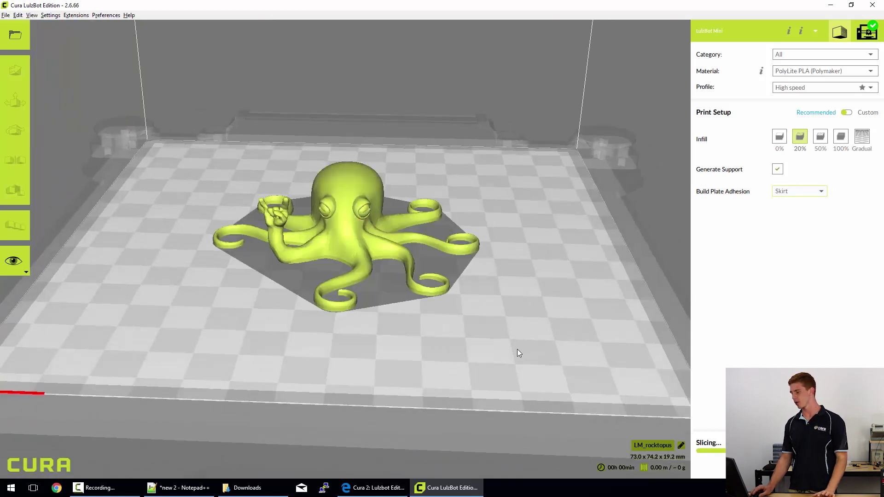
mouse_move(490, 339)
right_down()
mouse_move(491, 319)
mouse_move(485, 330)
right_up()
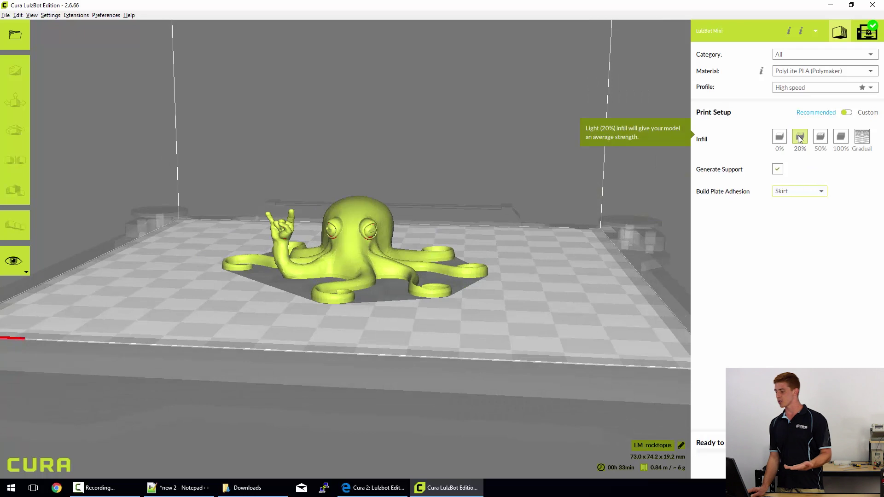
click(779, 168)
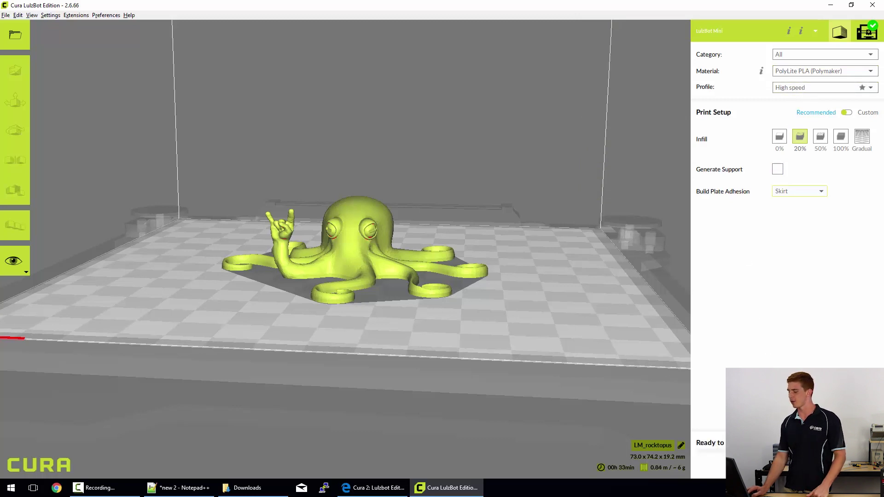
Step: Select parts of the LM_rocktopus job name, leaving it unchanged
scroll(653, 449, up, 3)
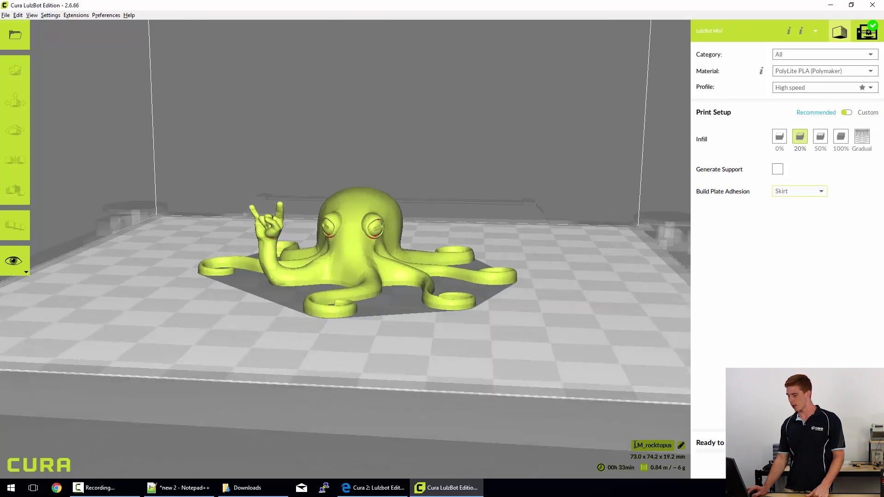
drag(633, 446, 673, 446)
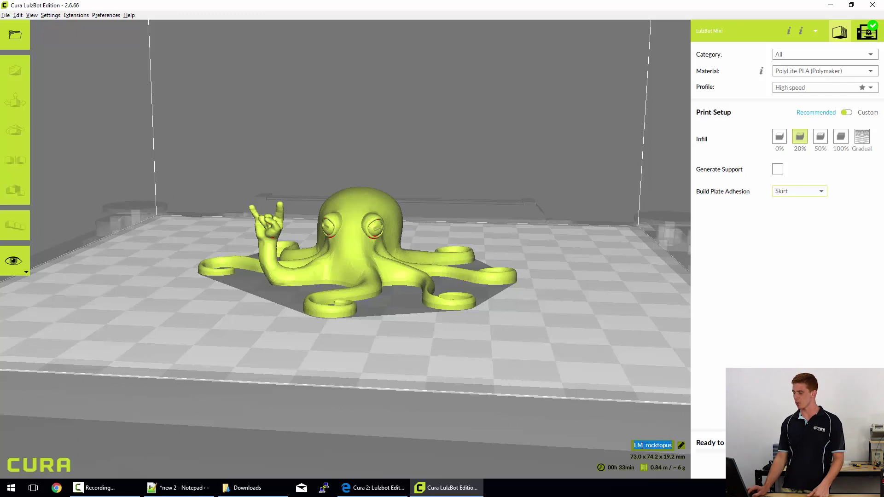
click(646, 444)
click(681, 446)
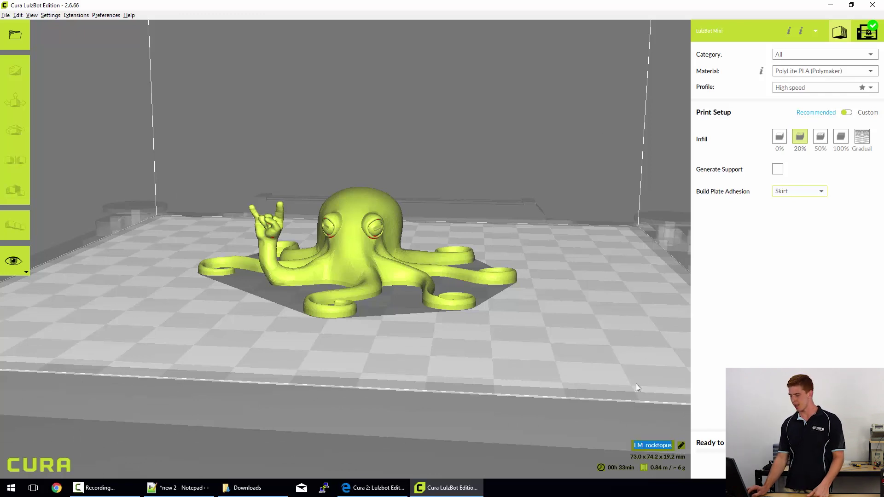
click(619, 379)
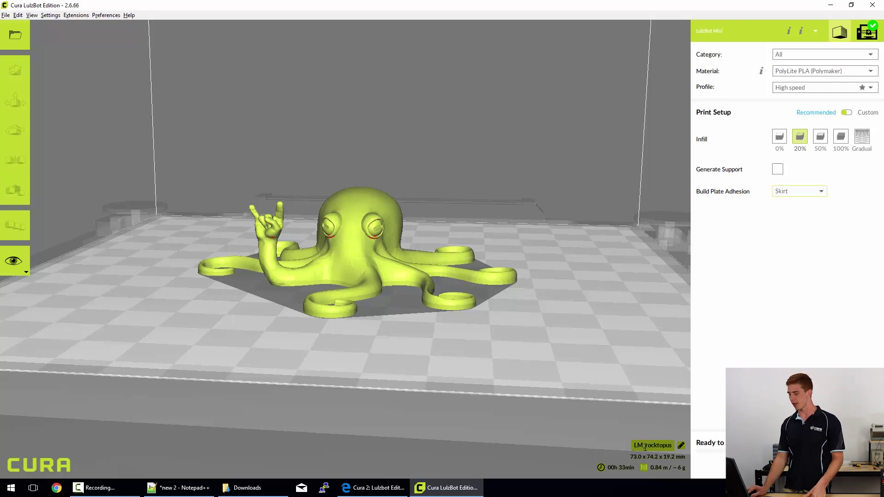
drag(634, 447, 675, 448)
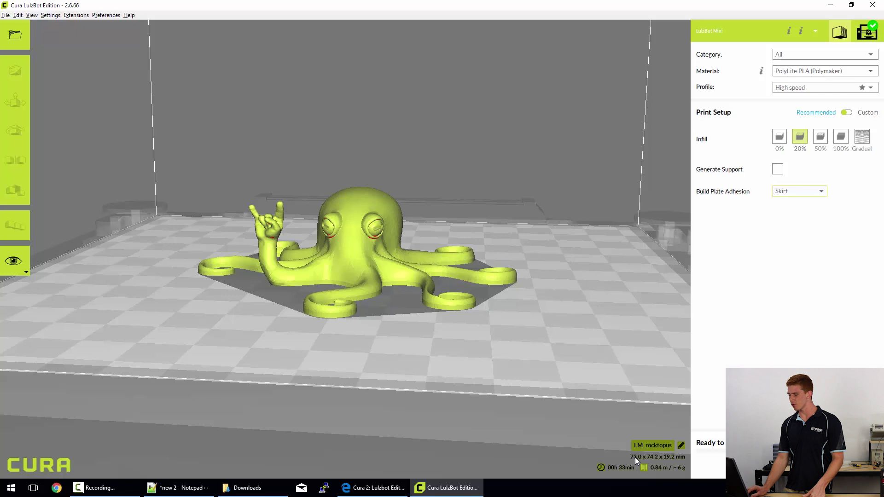
Step: Check the print-time breakdown with the octopus selected, then deselect it and orbit the plate
click(386, 282)
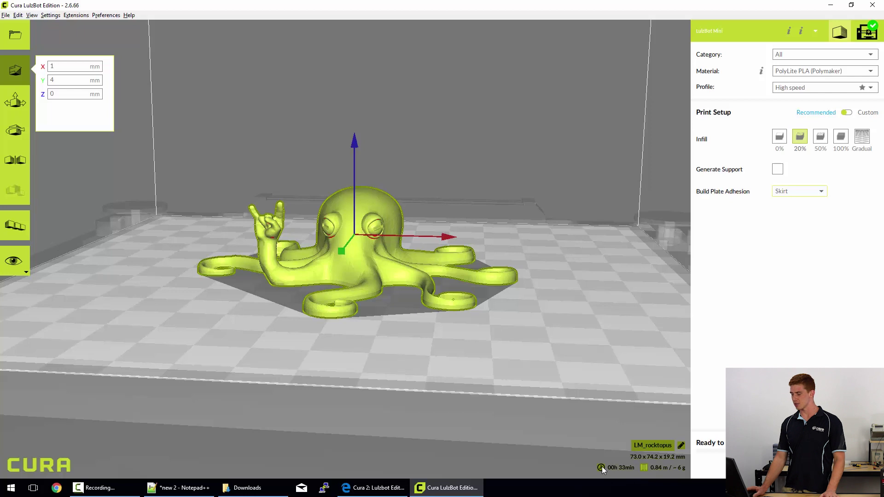
mouse_move(616, 468)
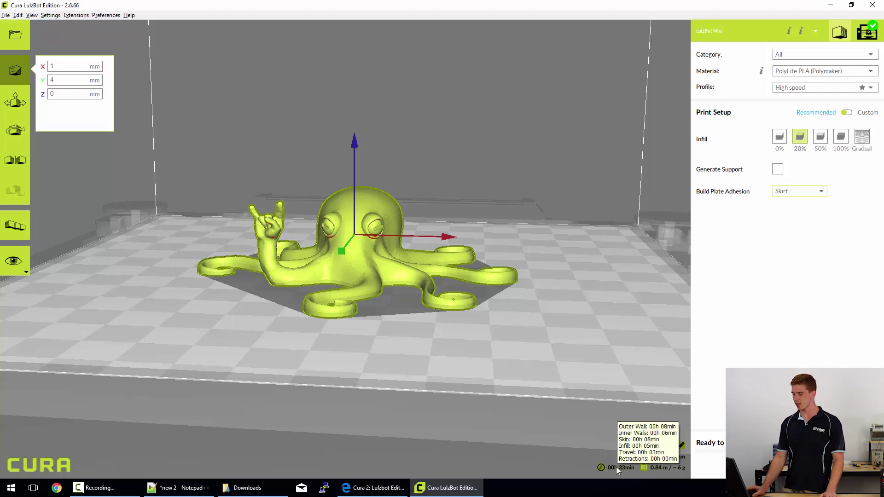
click(614, 344)
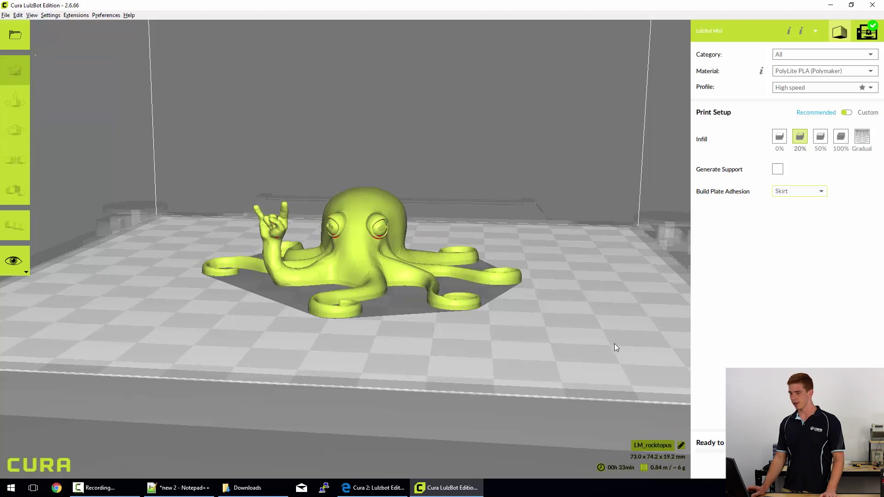
scroll(577, 333, down, 2)
scroll(576, 333, down, 2)
right_drag(561, 339, 505, 351)
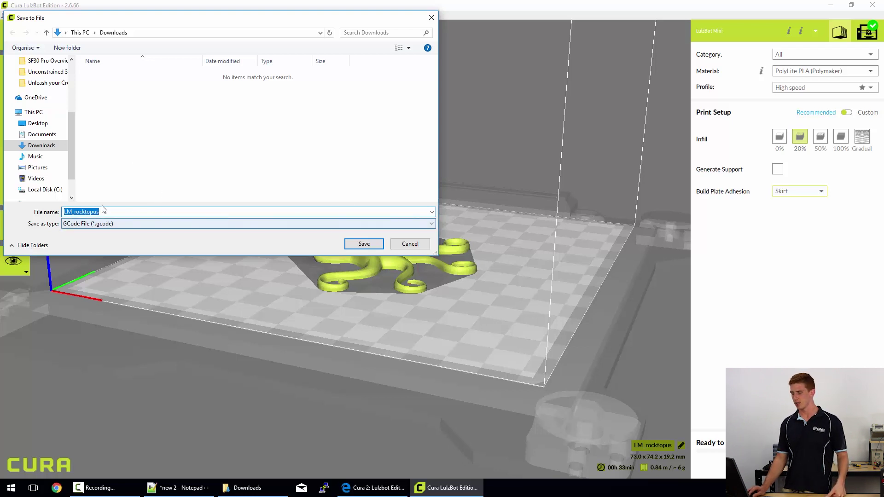
Step: Save the G-code as LM_rocktopus.gcode in the Downloads folder
click(370, 248)
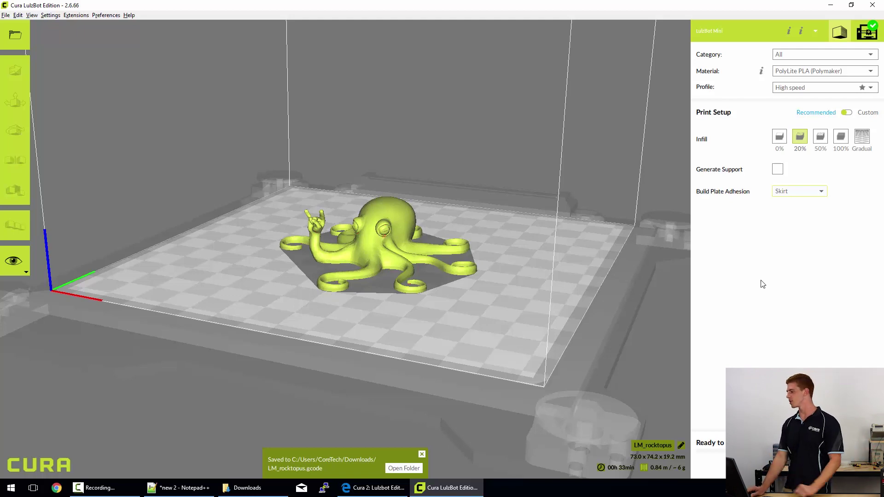
Step: Start printing the Rocktopus job from the print monitor on the connected LulzBot Mini
click(874, 36)
scroll(795, 258, down, 2)
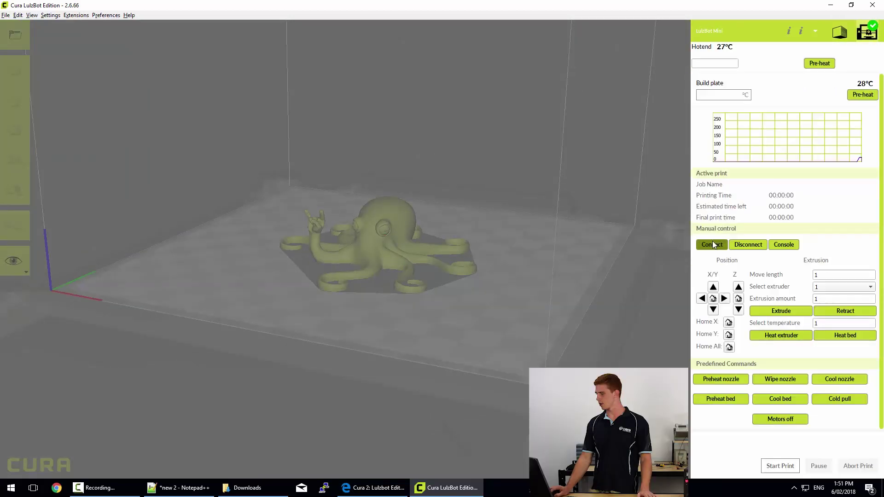
click(783, 465)
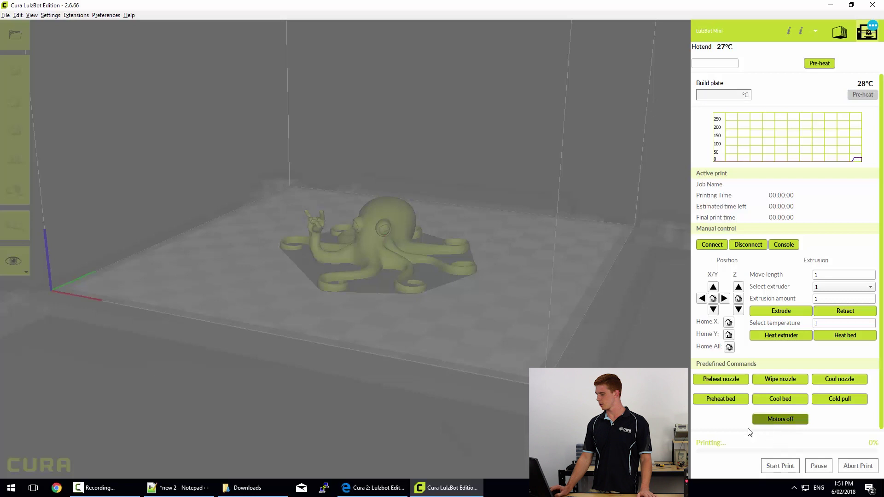